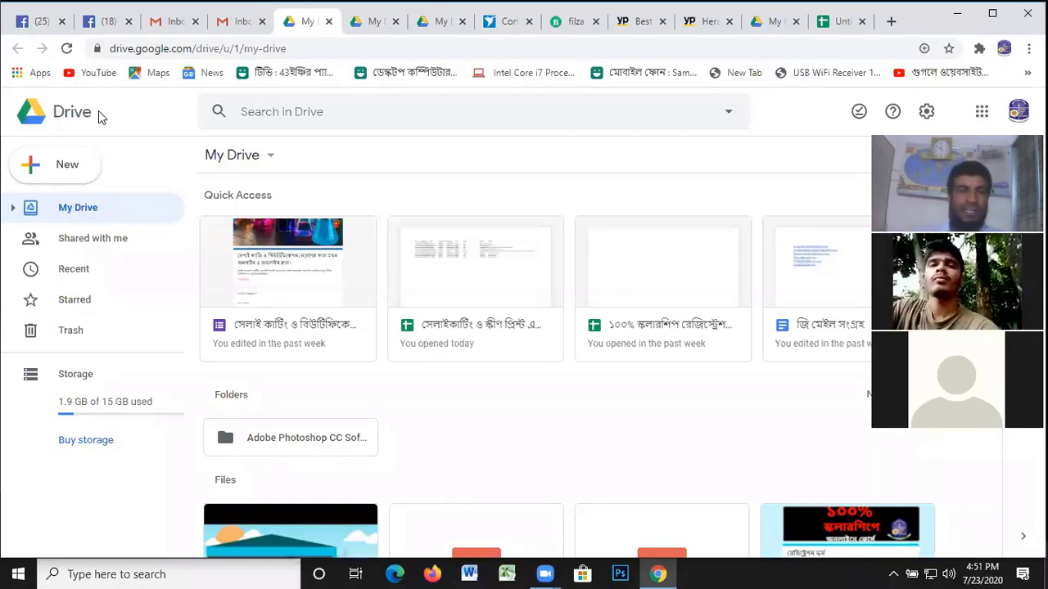
# Close the three surplus Google Drive tabs ahead of the Freelancer project tab
pyautogui.rightClick(108, 212)
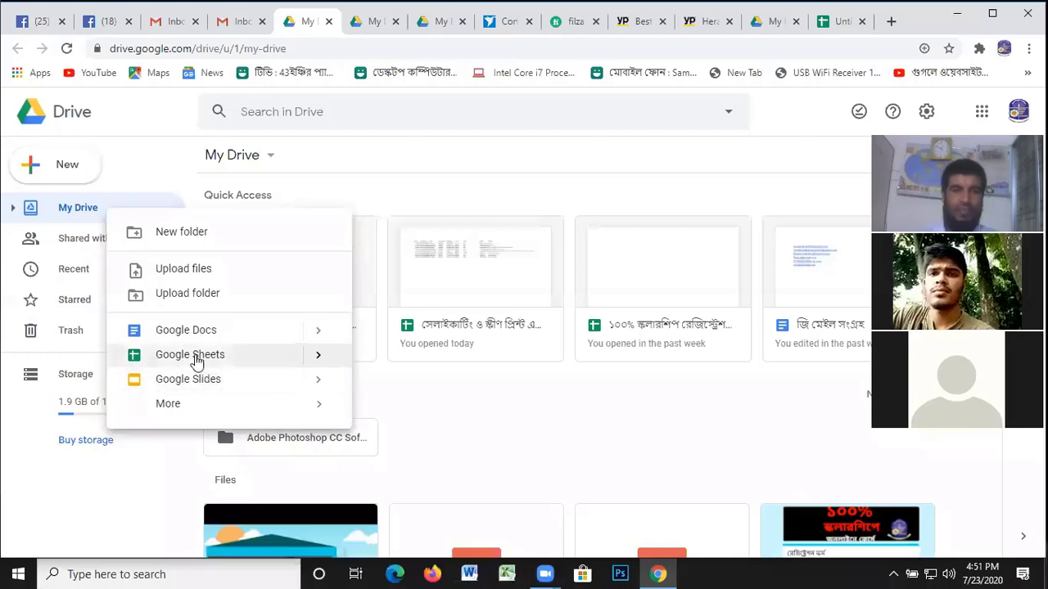
pyautogui.click(328, 25)
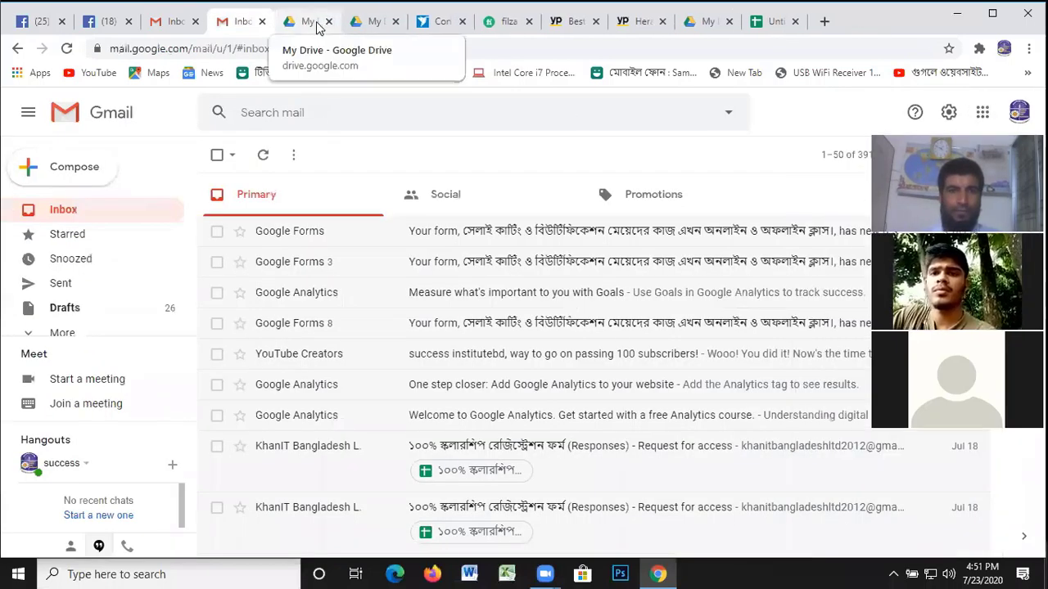
pyautogui.click(325, 25)
pyautogui.click(329, 23)
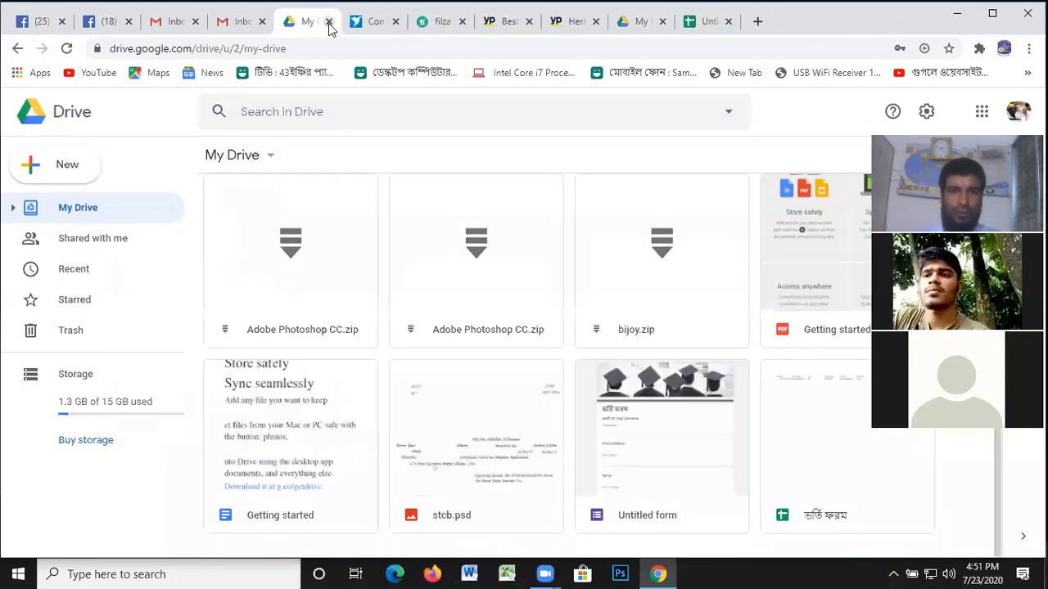
pyautogui.click(328, 22)
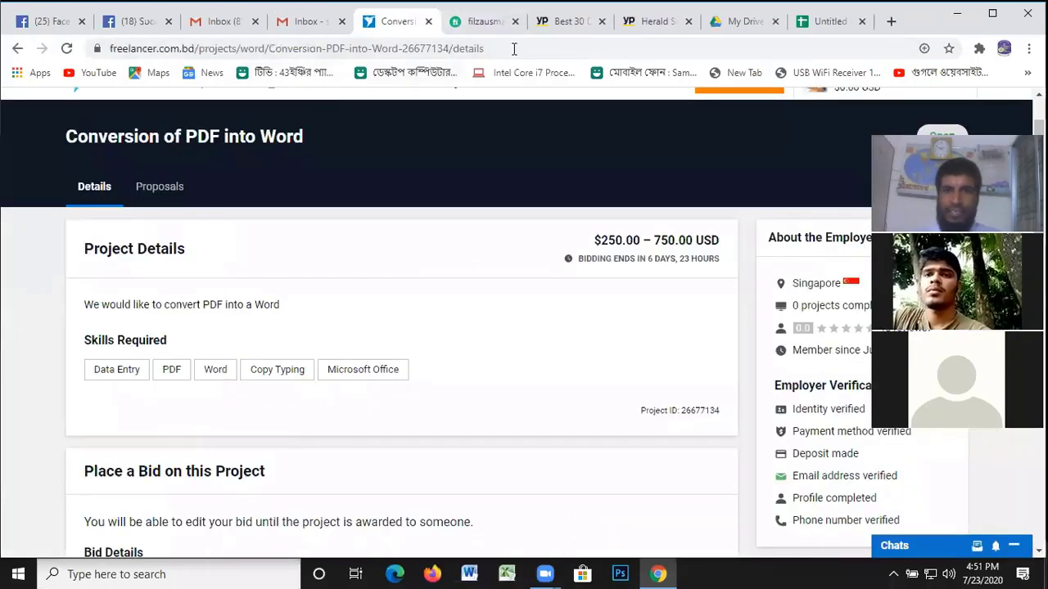
# Review the Yellow Pages results for dentists in New York, NY and the Herald Square Dental & The Denture Center listing
pyautogui.click(493, 24)
pyautogui.click(557, 27)
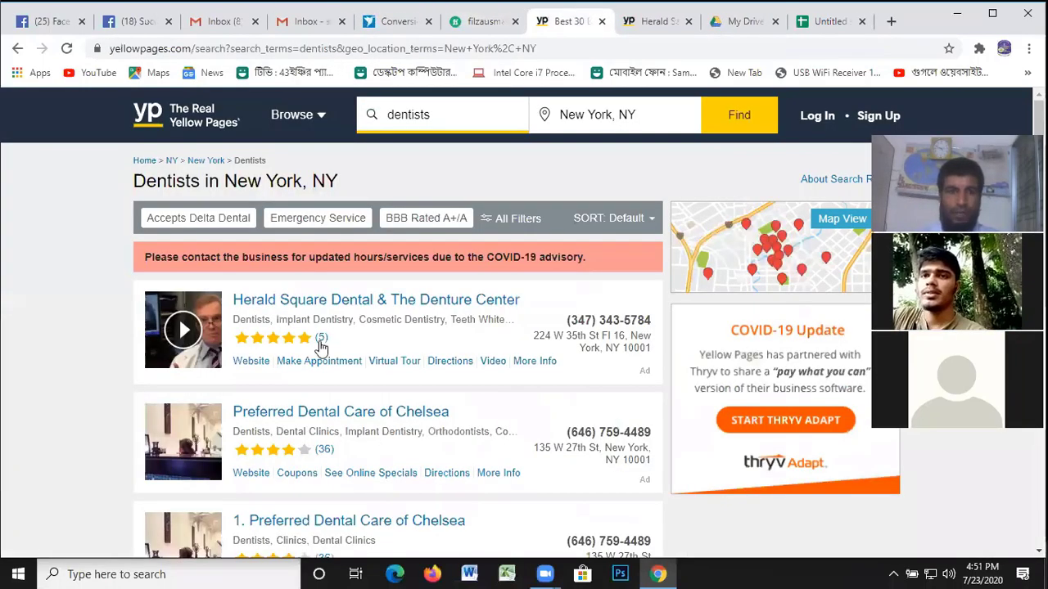
pyautogui.click(646, 22)
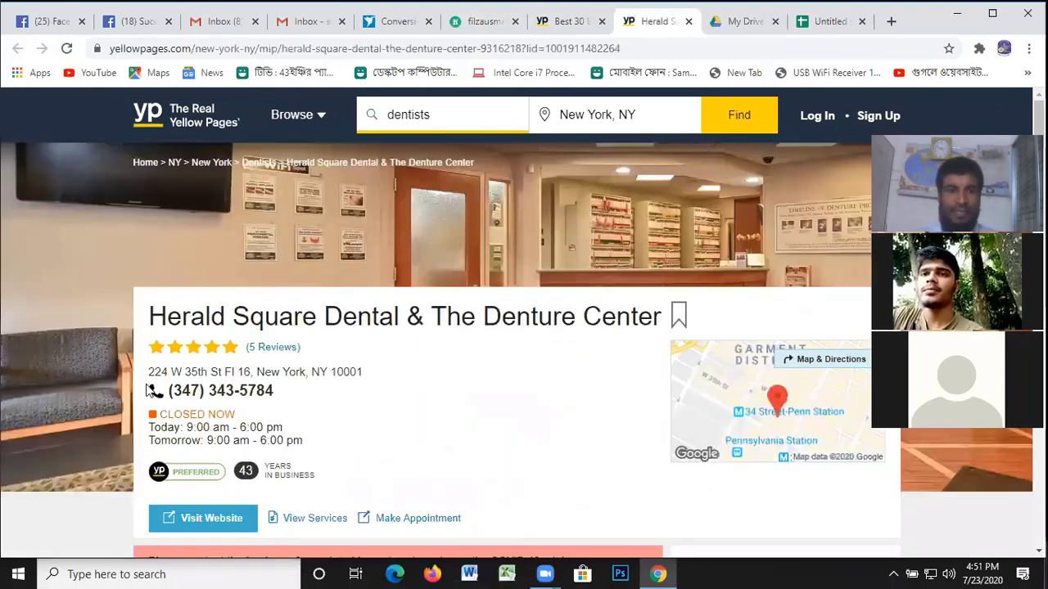
pyautogui.click(767, 23)
# Switch to the untitled Google Sheets spreadsheet and enter the header "Name" in cell A1
pyautogui.click(831, 23)
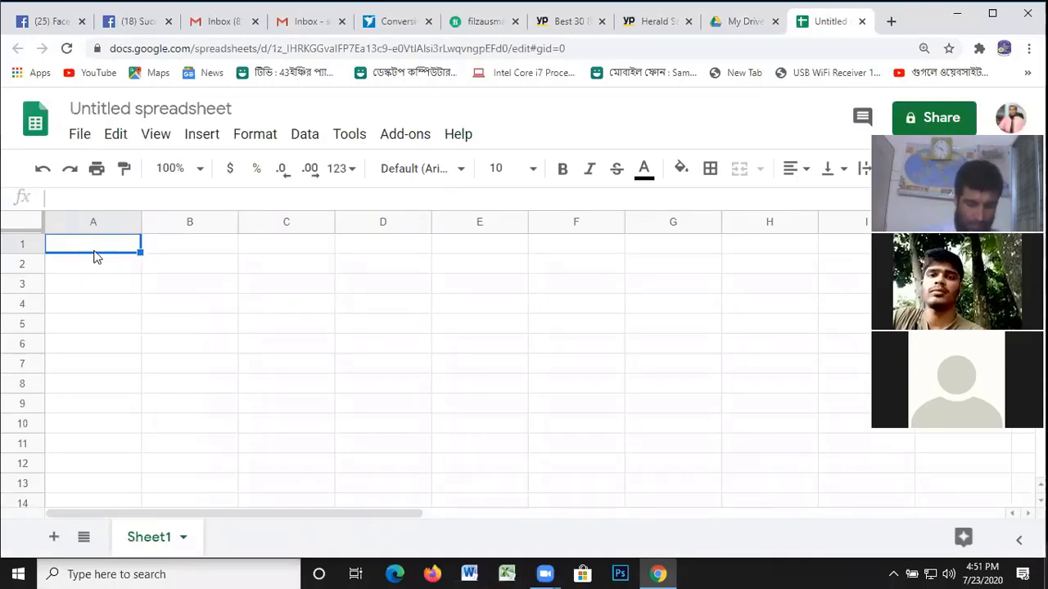
pyautogui.write('Name')
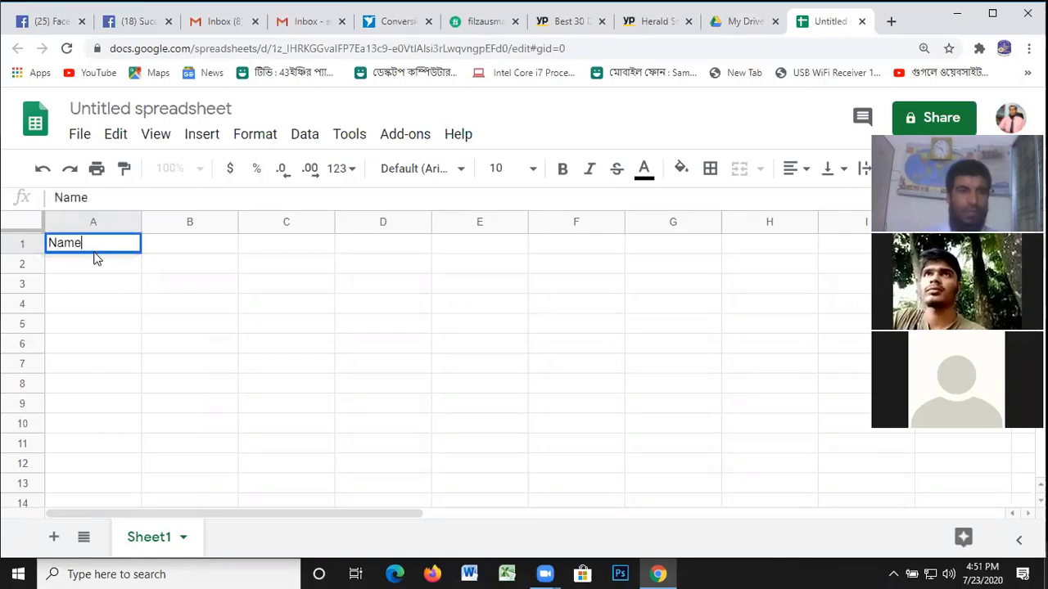
pyautogui.click(188, 246)
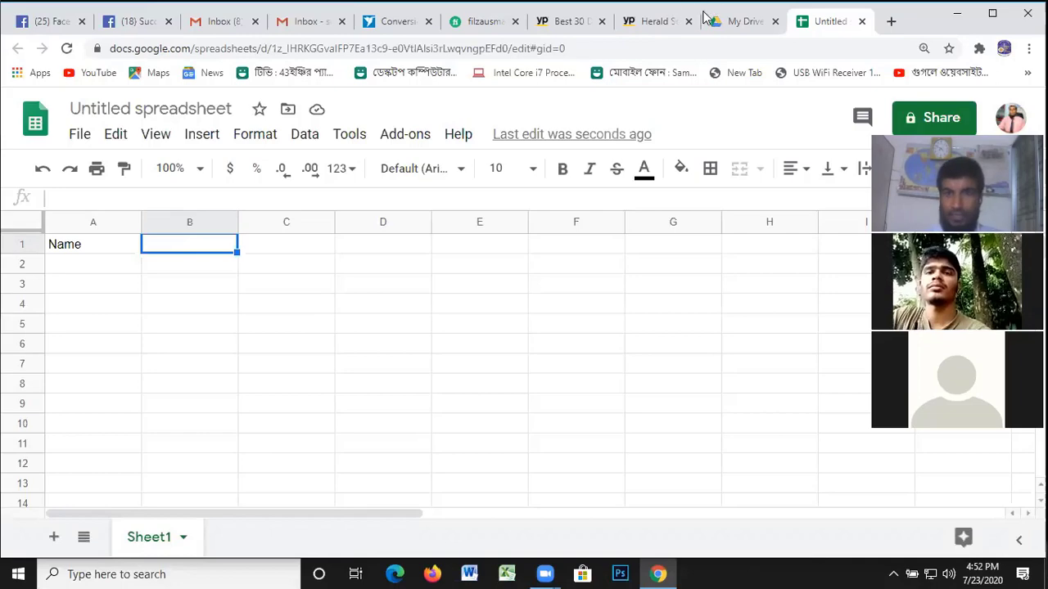
# Using the Herald Square Dental listing as reference, enter the headers "Phone Number" in cell B1 and "Address" in cell C1
pyautogui.click(646, 21)
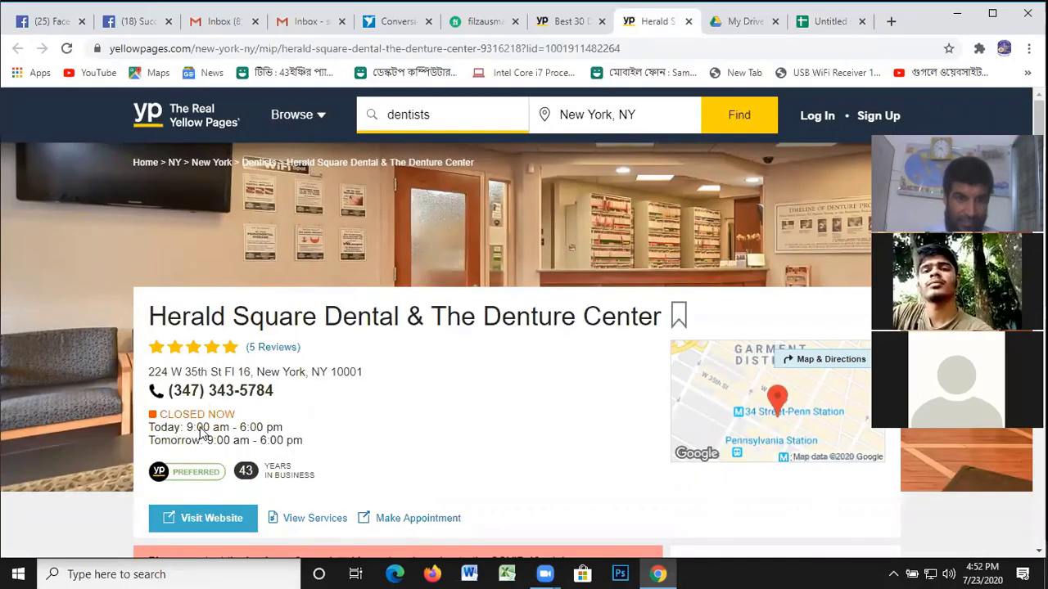
pyautogui.click(817, 23)
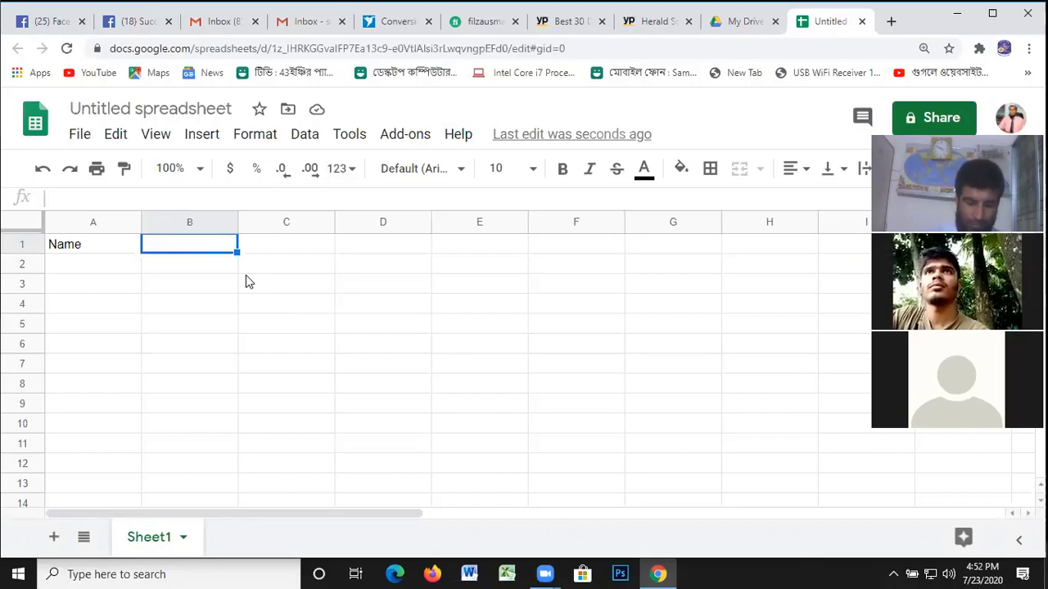
pyautogui.write('Phone')
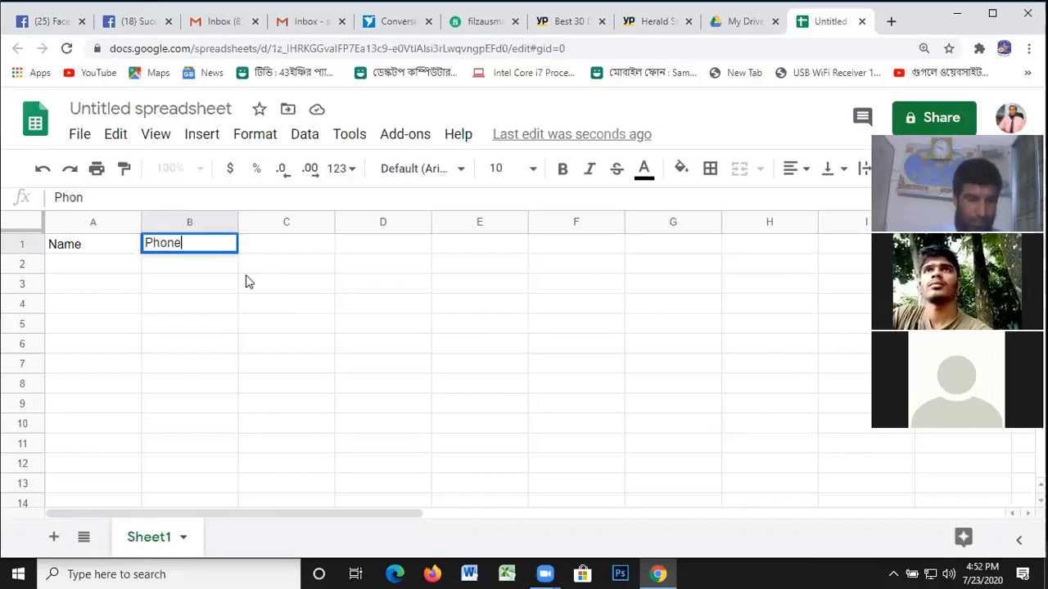
pyautogui.write('  Num')
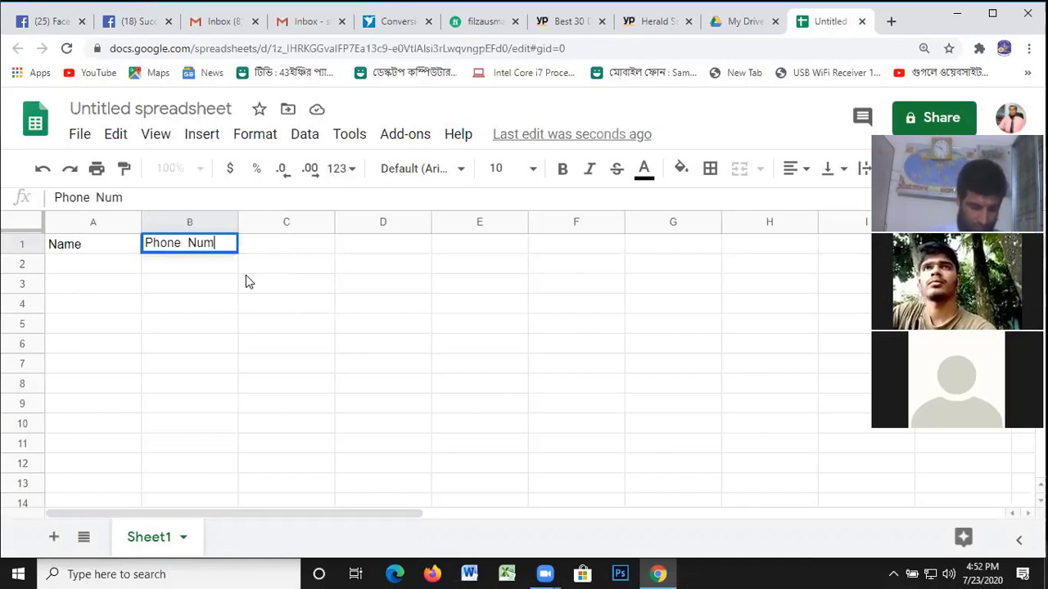
pyautogui.write('ber')
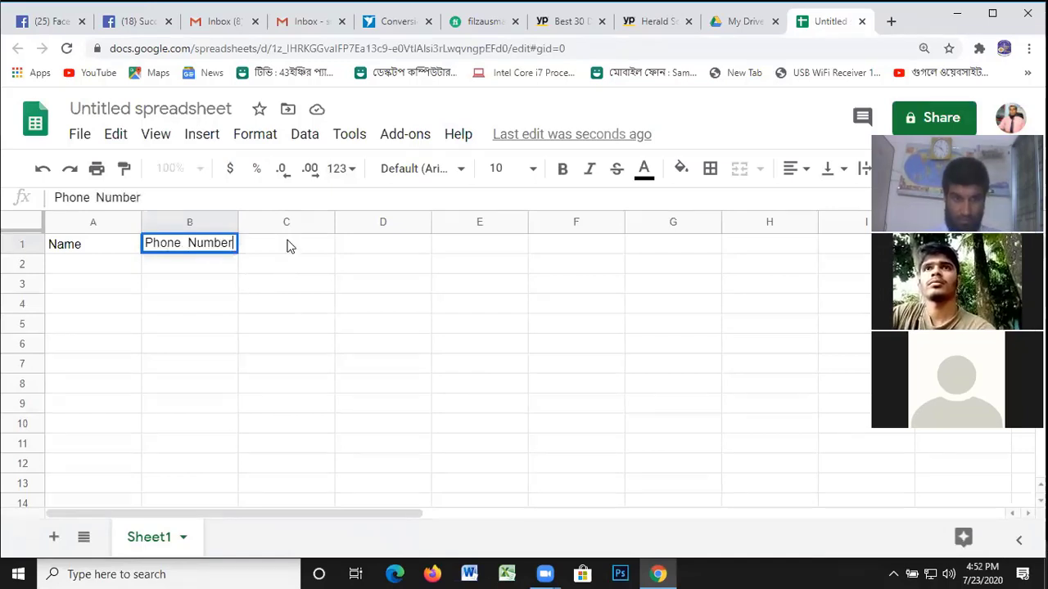
pyautogui.click(287, 247)
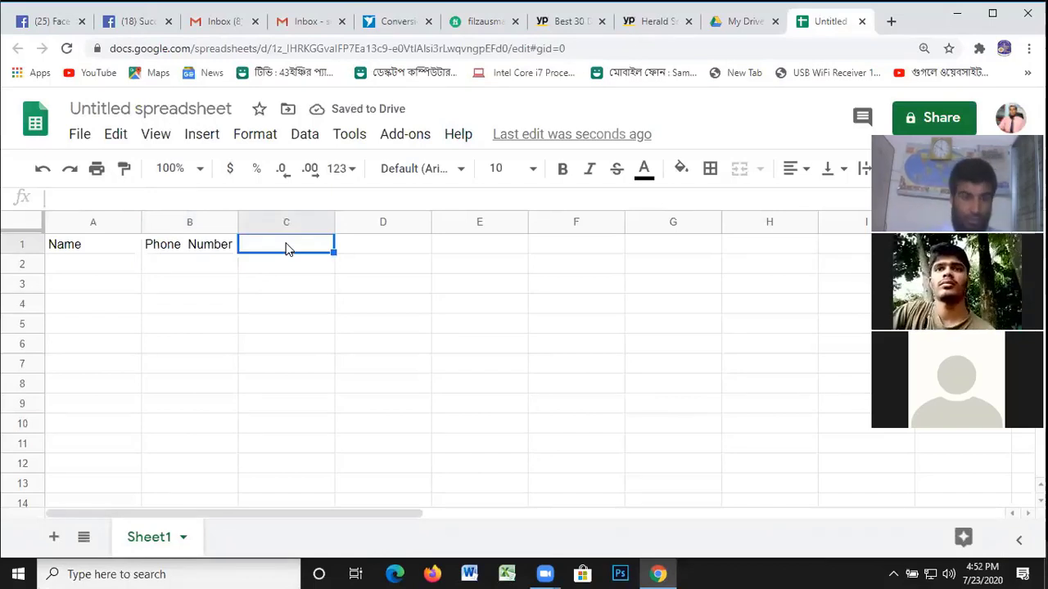
pyautogui.write('Address')
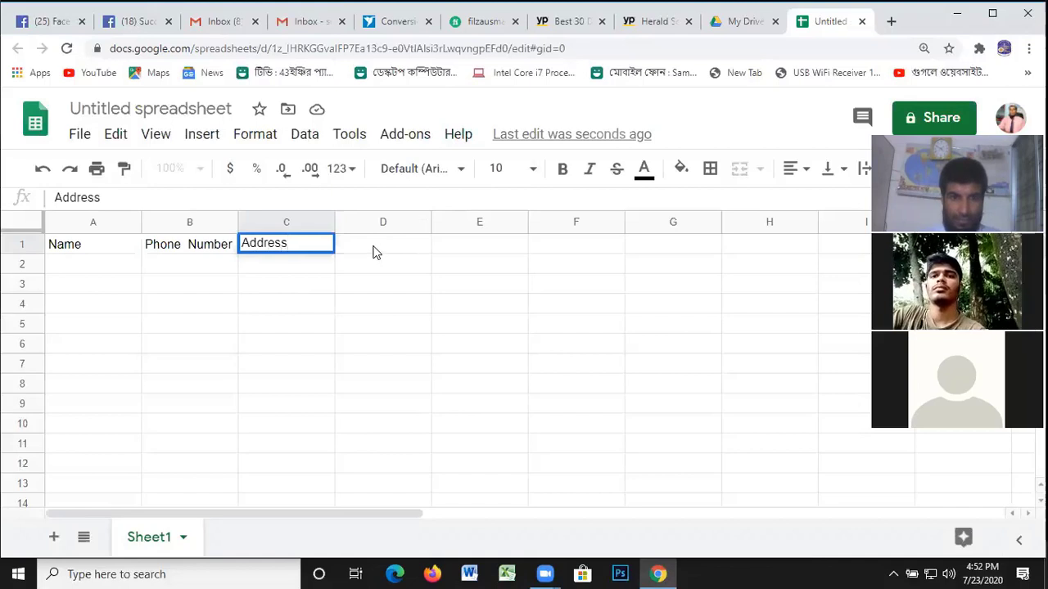
# Format the Address header in cell C1 with cyan text and a red fill
pyautogui.click(646, 178)
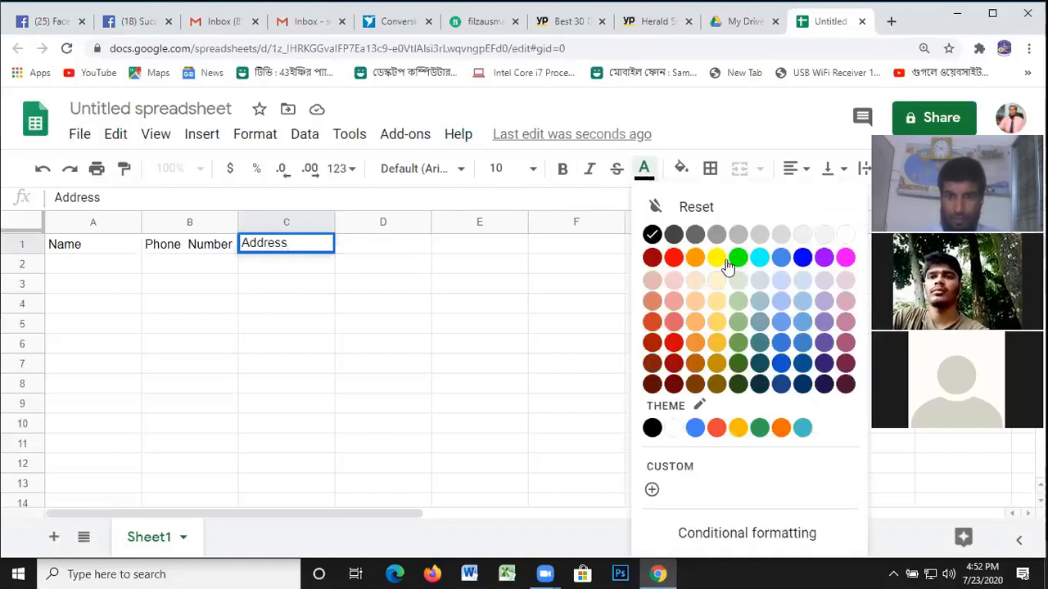
pyautogui.click(759, 258)
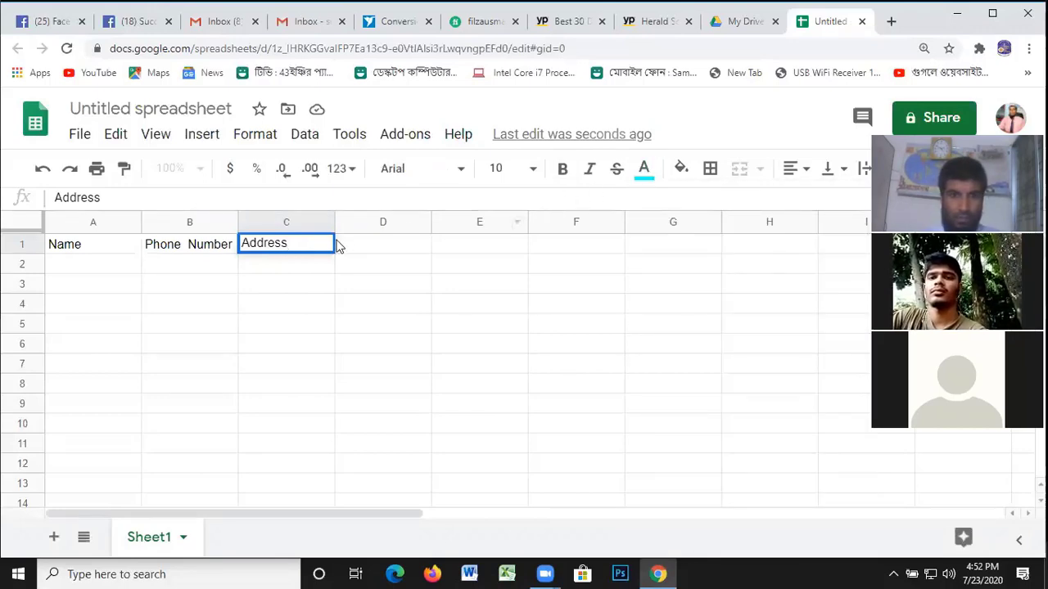
pyautogui.moveTo(307, 239); pyautogui.dragTo(227, 243)
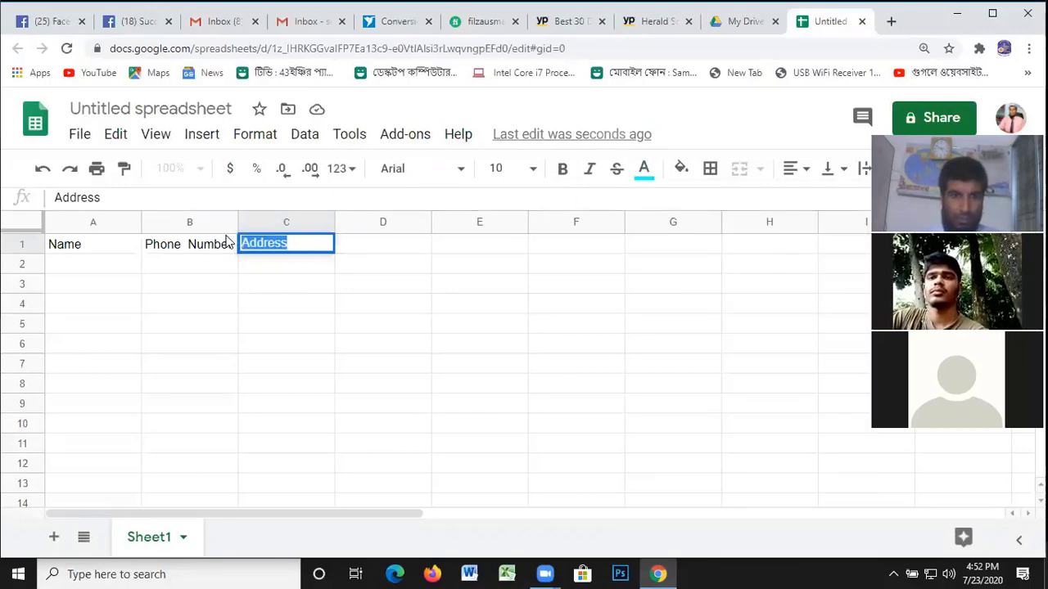
pyautogui.click(655, 180)
pyautogui.click(755, 262)
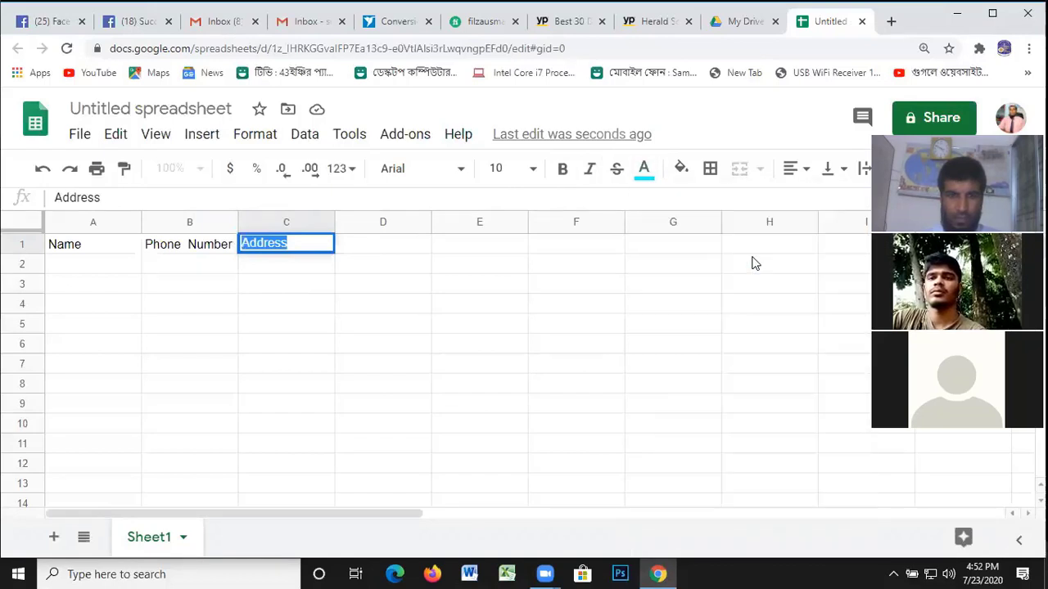
pyautogui.click(304, 250)
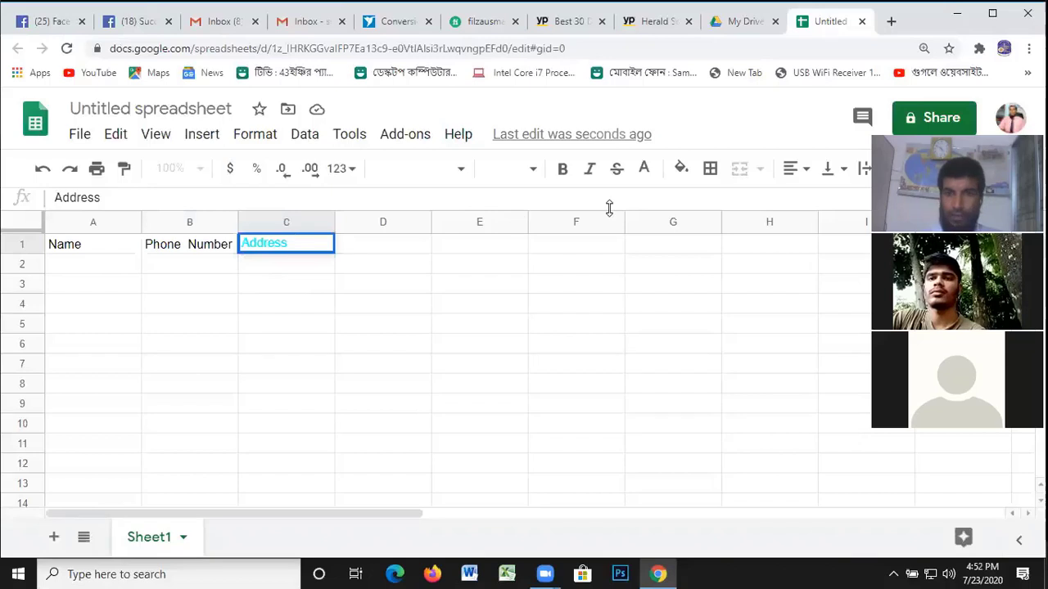
pyautogui.click(680, 168)
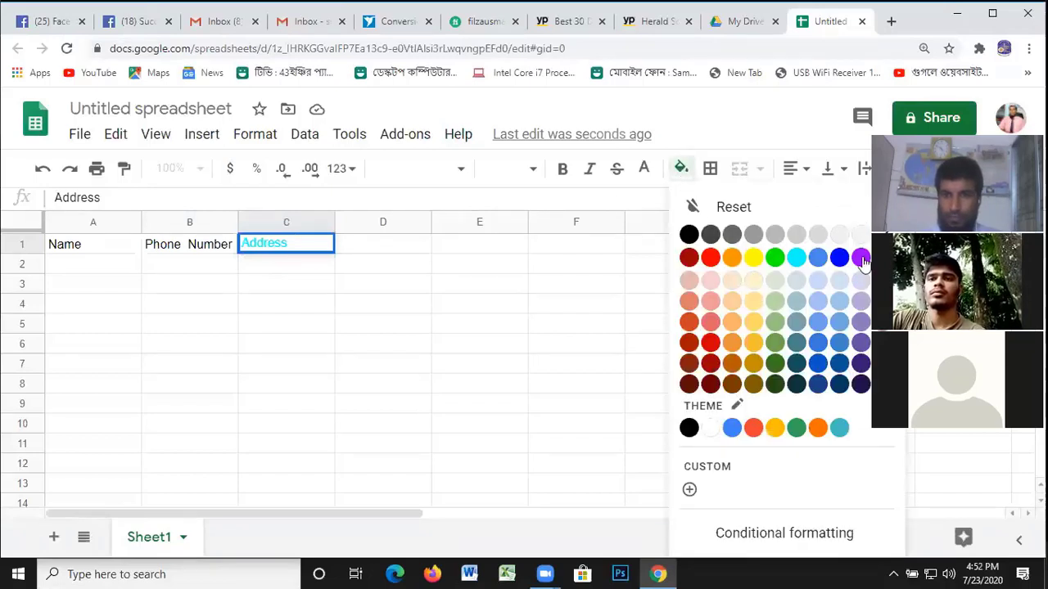
pyautogui.click(710, 258)
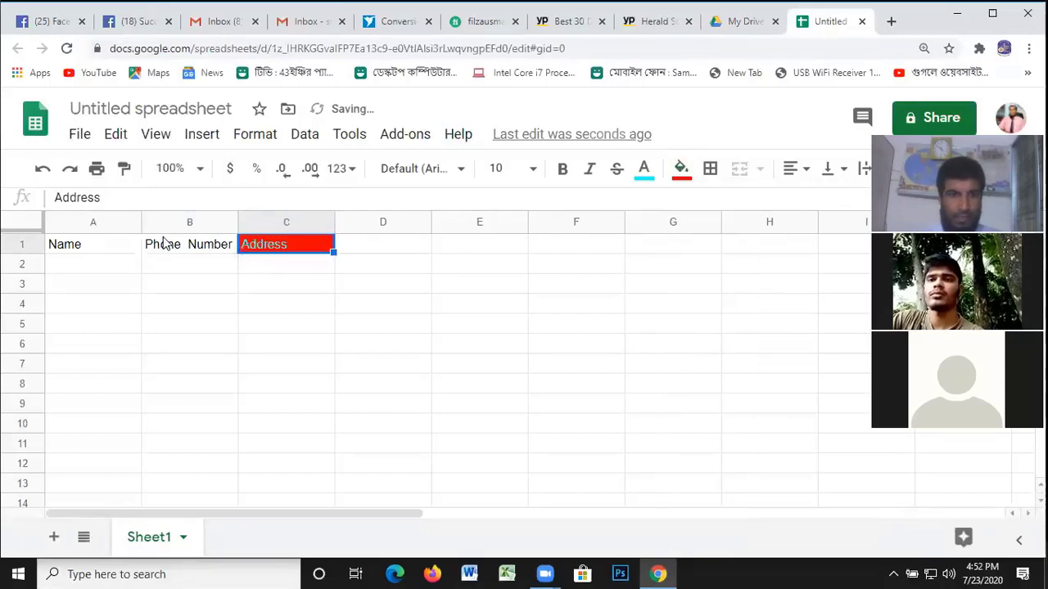
# Format the Phone Number header in cell B1 with blue text and a magenta fill
pyautogui.click(187, 247)
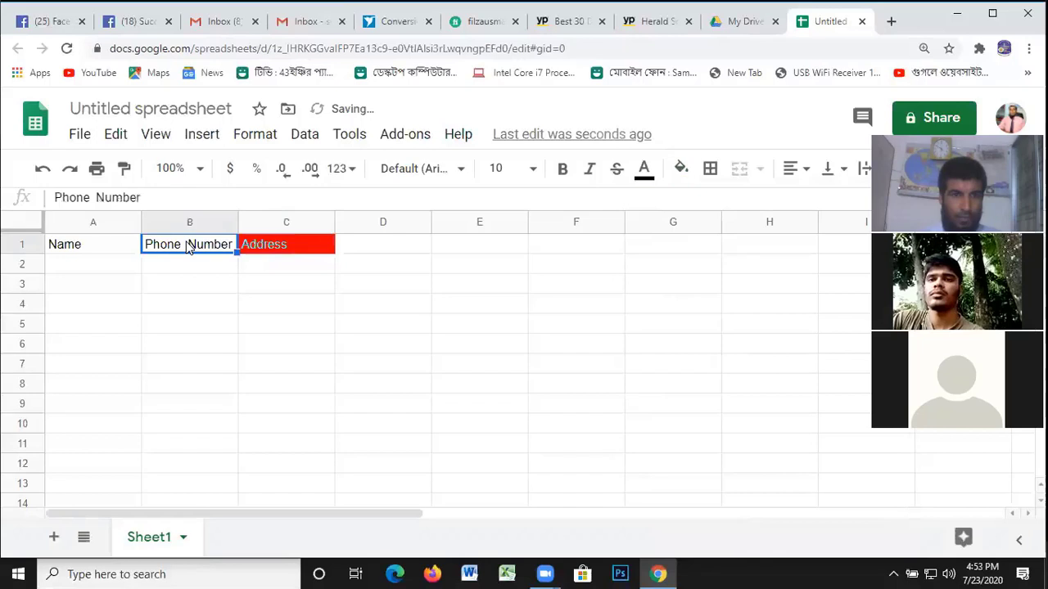
pyautogui.click(644, 169)
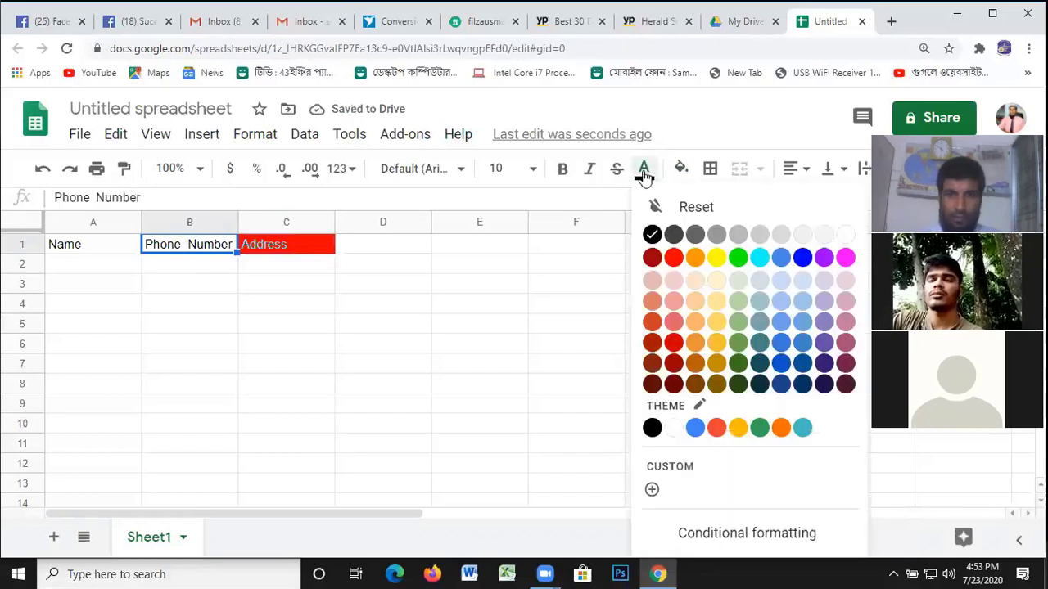
pyautogui.click(802, 258)
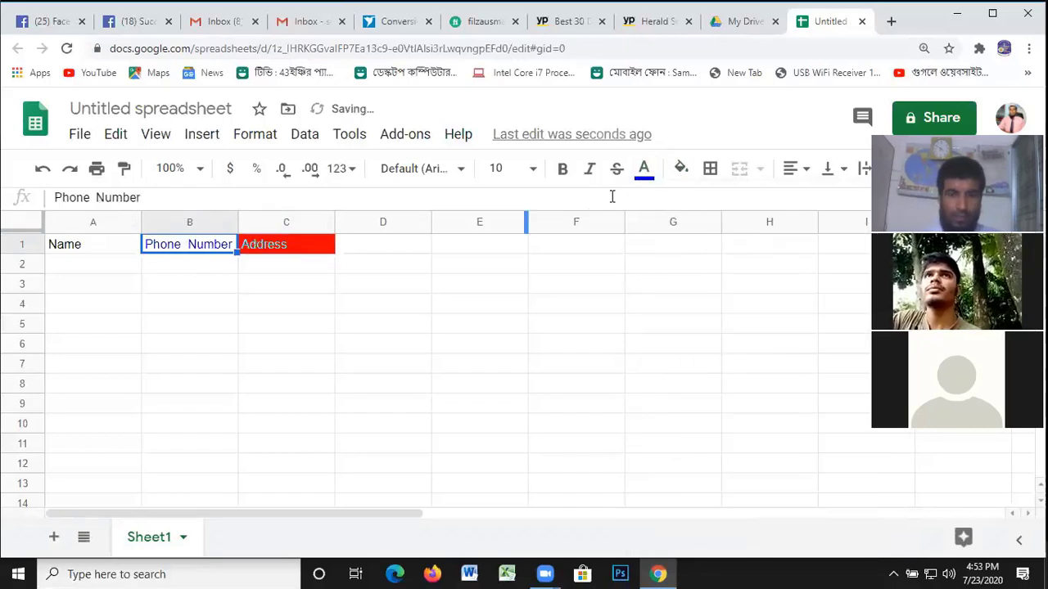
pyautogui.click(680, 168)
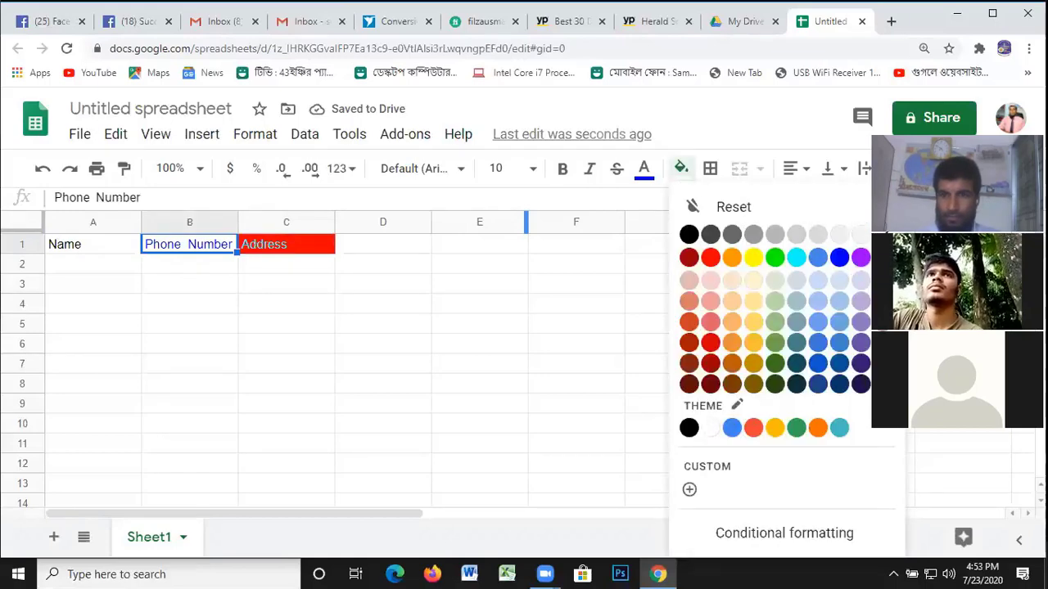
pyautogui.click(881, 257)
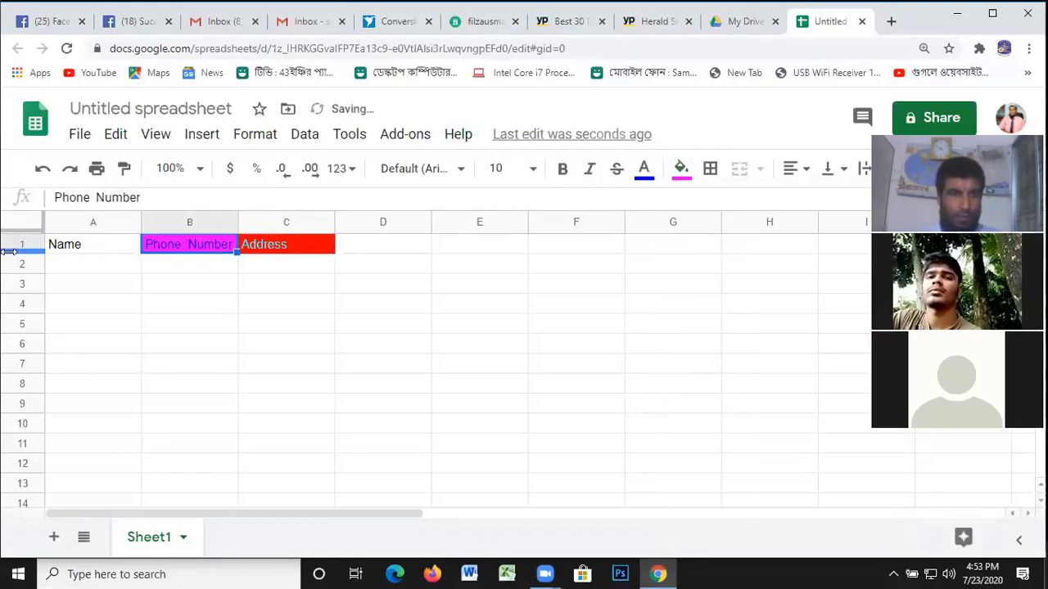
# Give the Name header in cell A1 a cornflower blue fill
pyautogui.click(86, 244)
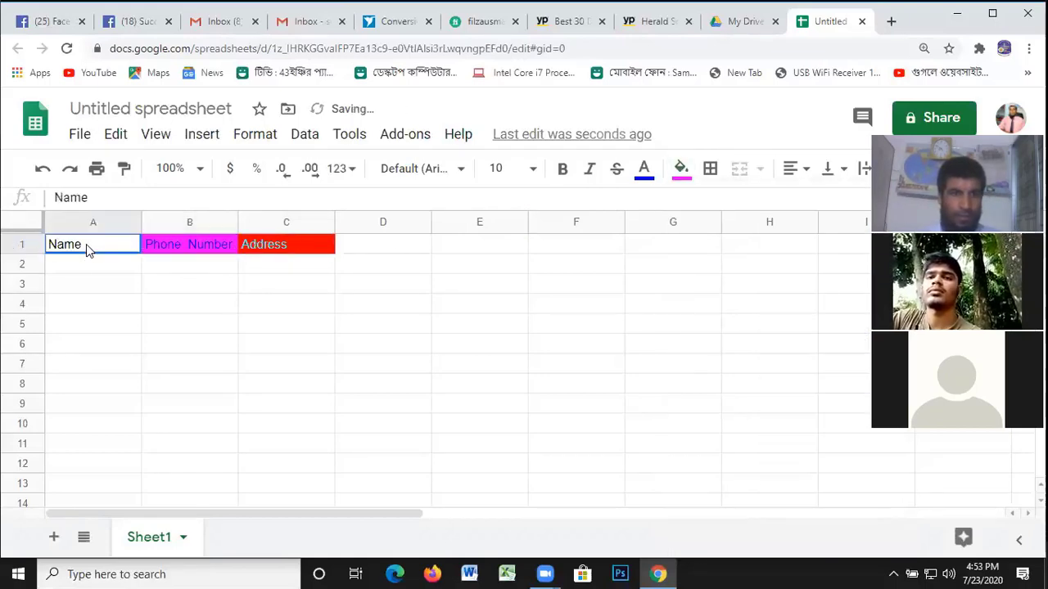
pyautogui.click(681, 169)
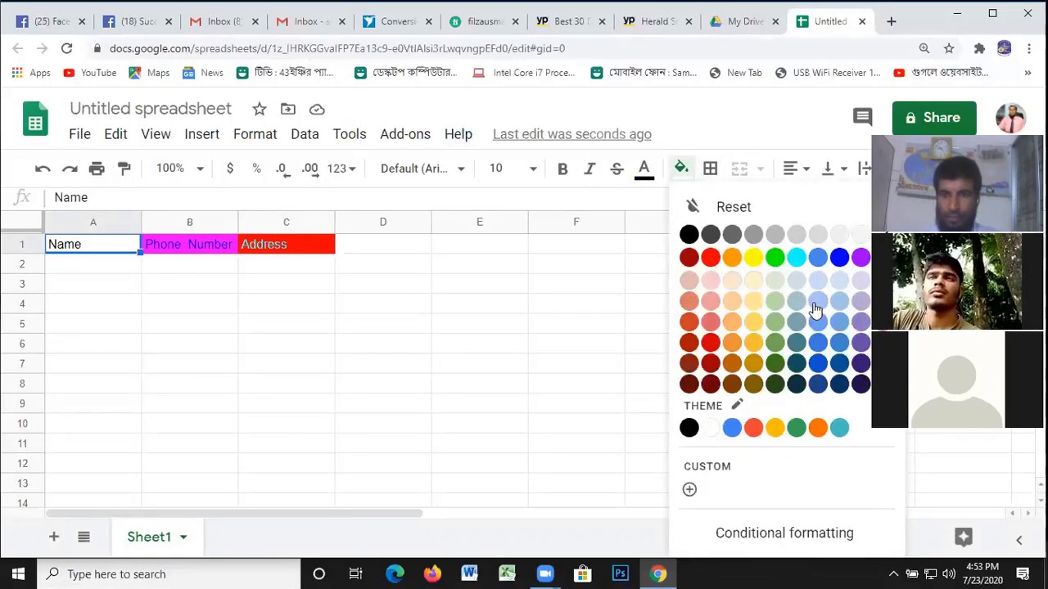
pyautogui.click(818, 259)
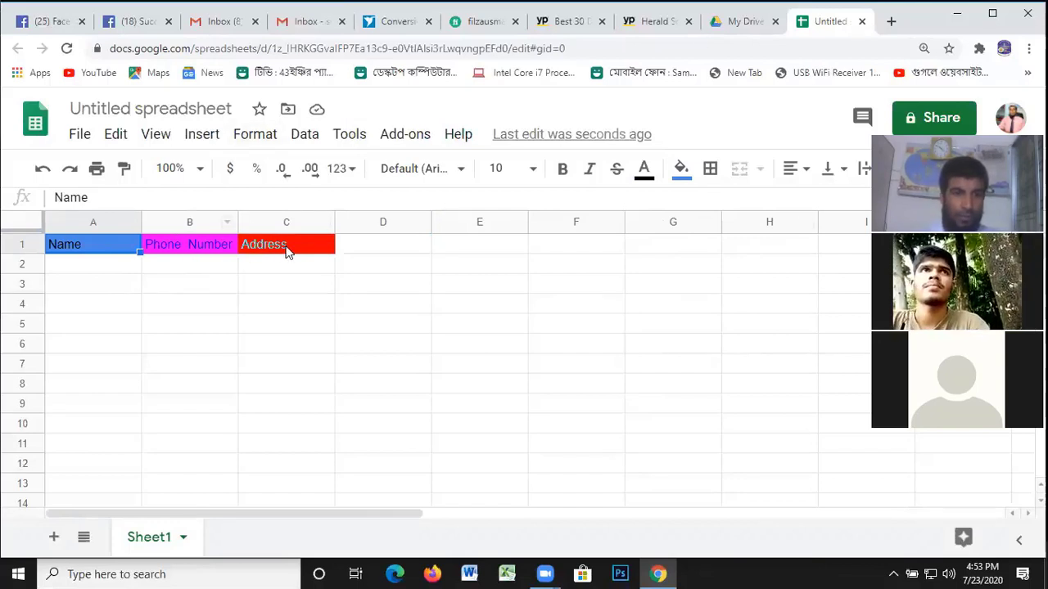
# Enter the header "Wibe site" in cell D1, beside the Address header
pyautogui.click(383, 247)
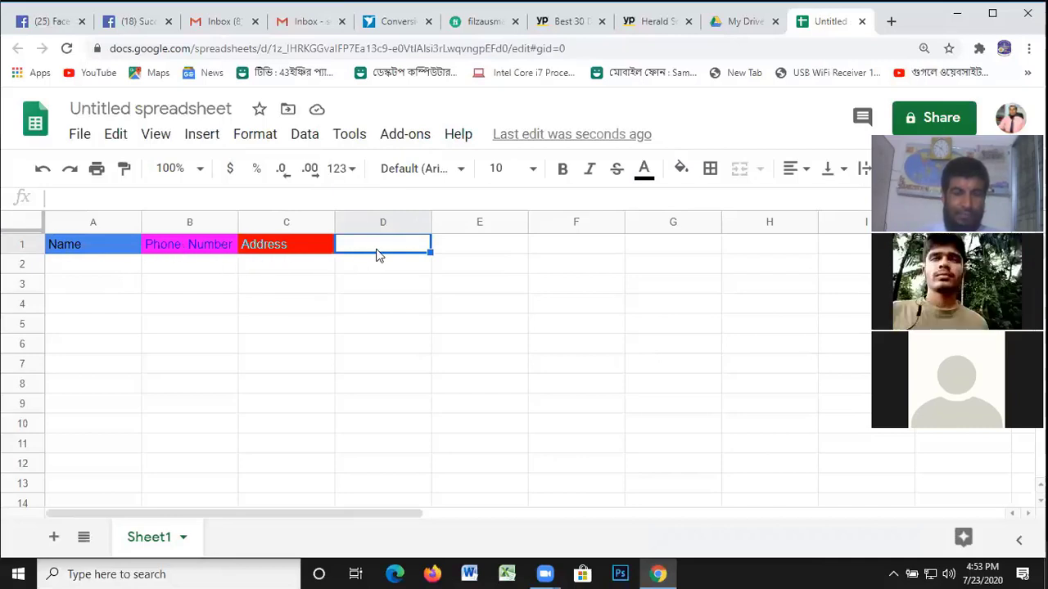
pyautogui.write('W')
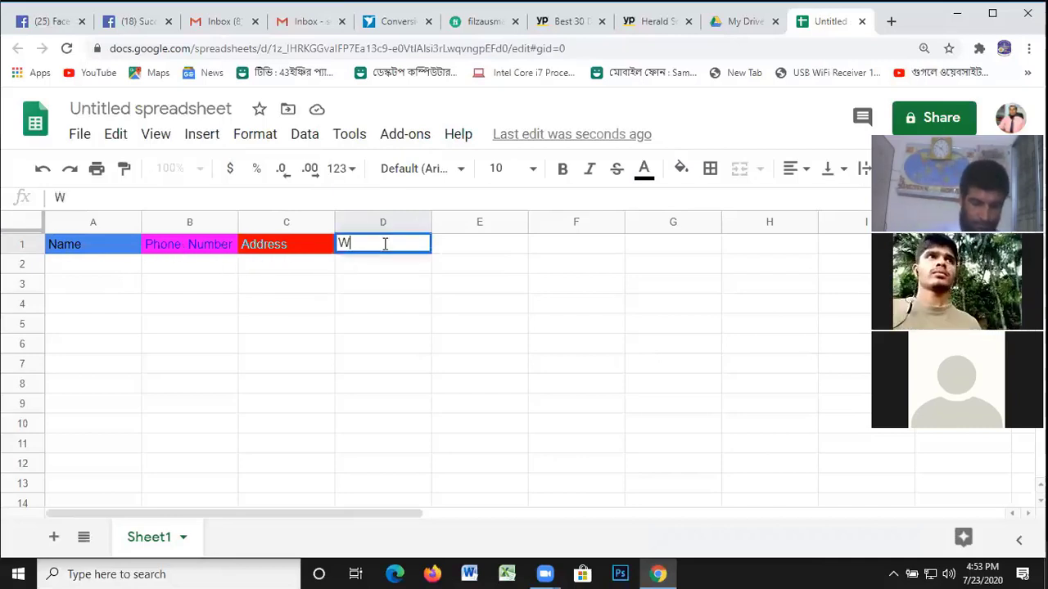
pyautogui.write('ibe')
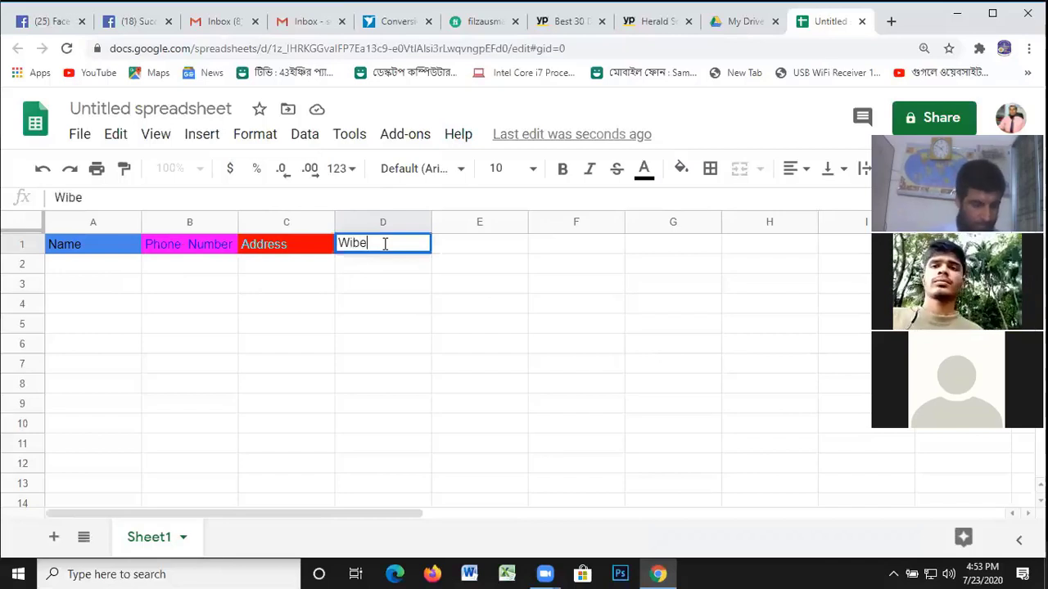
pyautogui.write(' site')
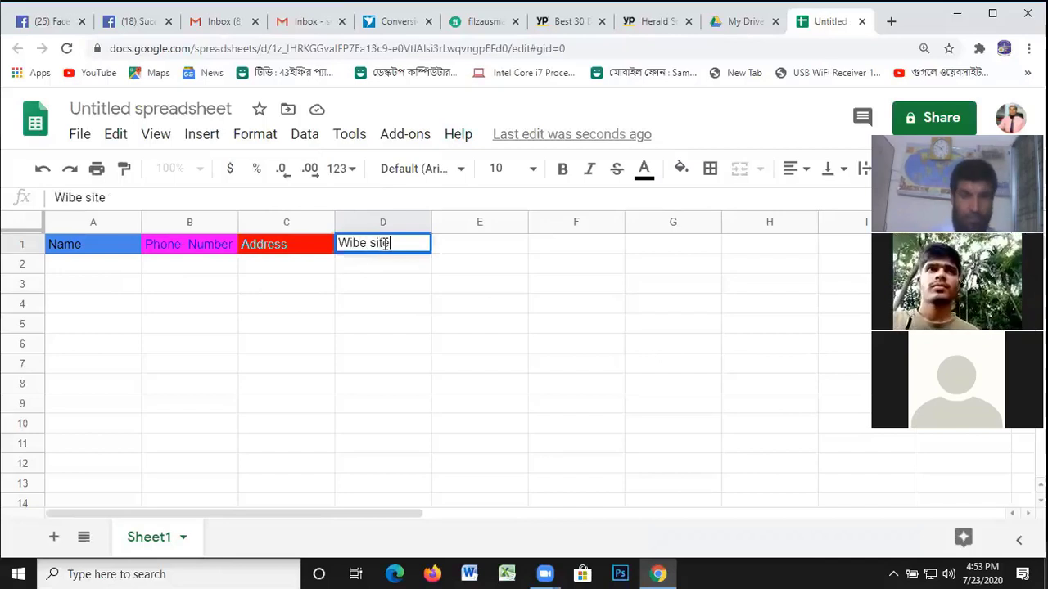
# Give the Wibe site header in cell D1 a magenta fill
pyautogui.click(681, 169)
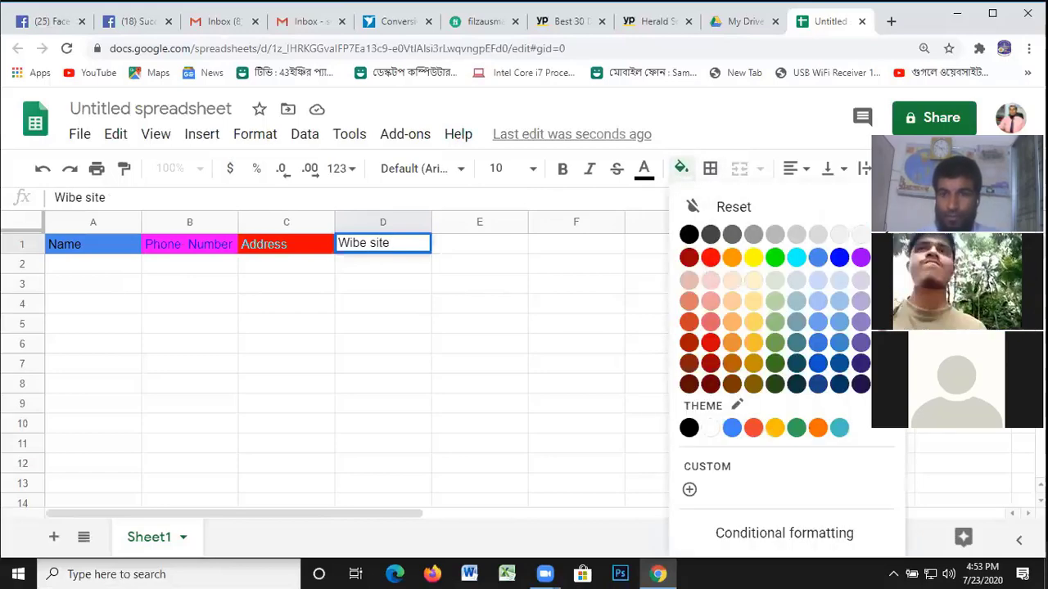
pyautogui.click(861, 258)
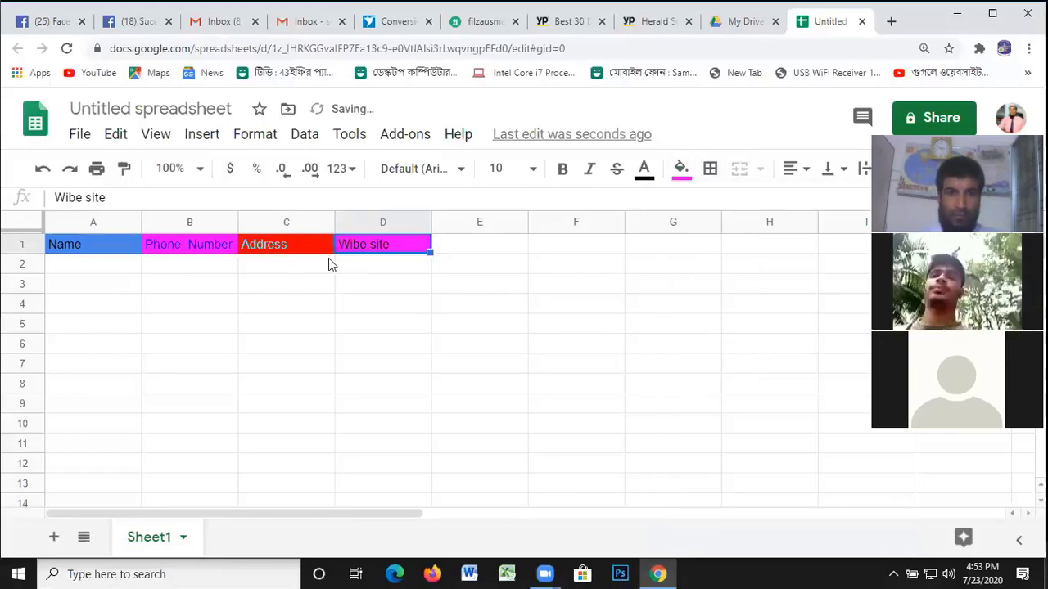
# Copy the business name Herald Square Dental & The Denture Center from its Yellow Pages listing into cell A2 of the spreadsheet
pyautogui.click(82, 270)
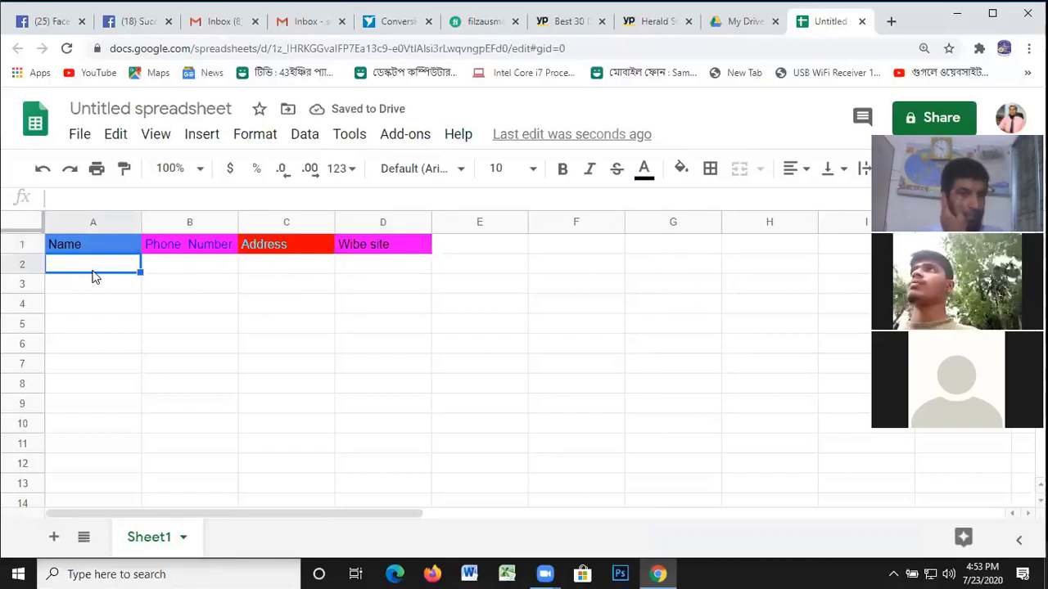
pyautogui.click(661, 22)
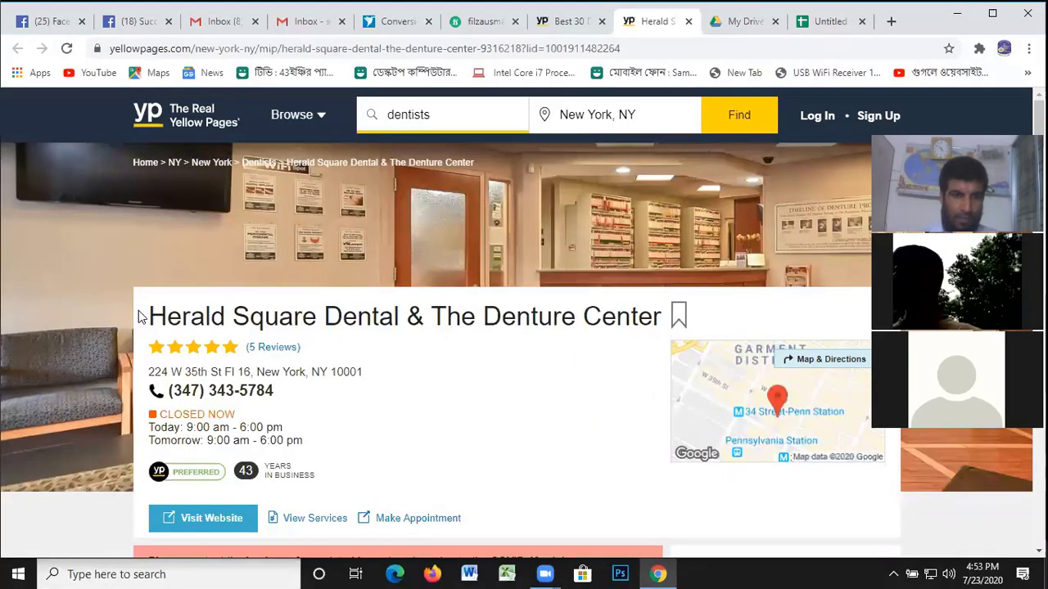
pyautogui.doubleClick(195, 318)
pyautogui.moveTo(274, 326); pyautogui.dragTo(660, 326)
pyautogui.hotkey('ctrl', 'c')
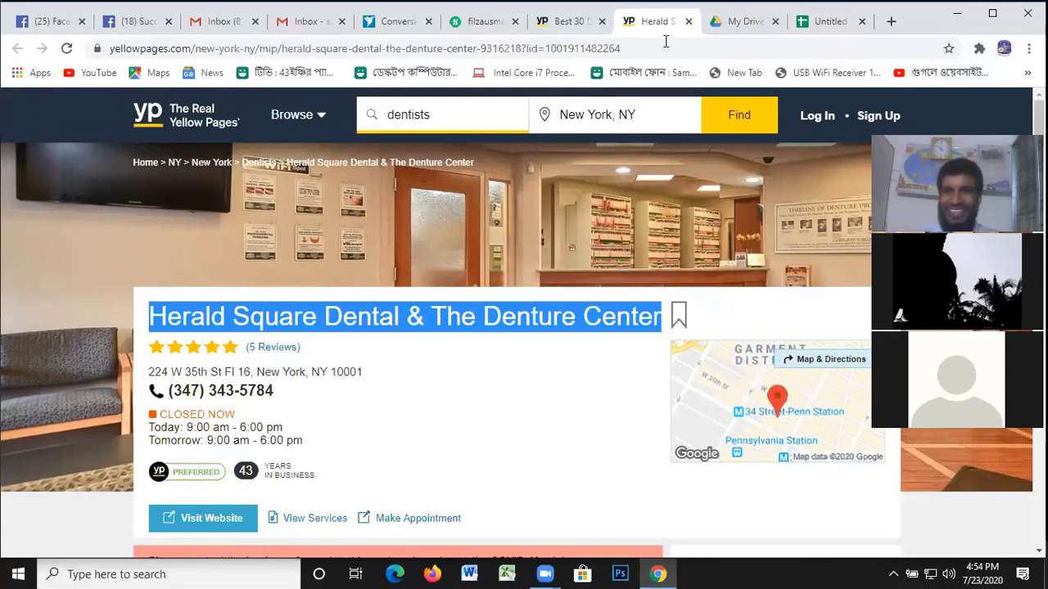
pyautogui.click(830, 23)
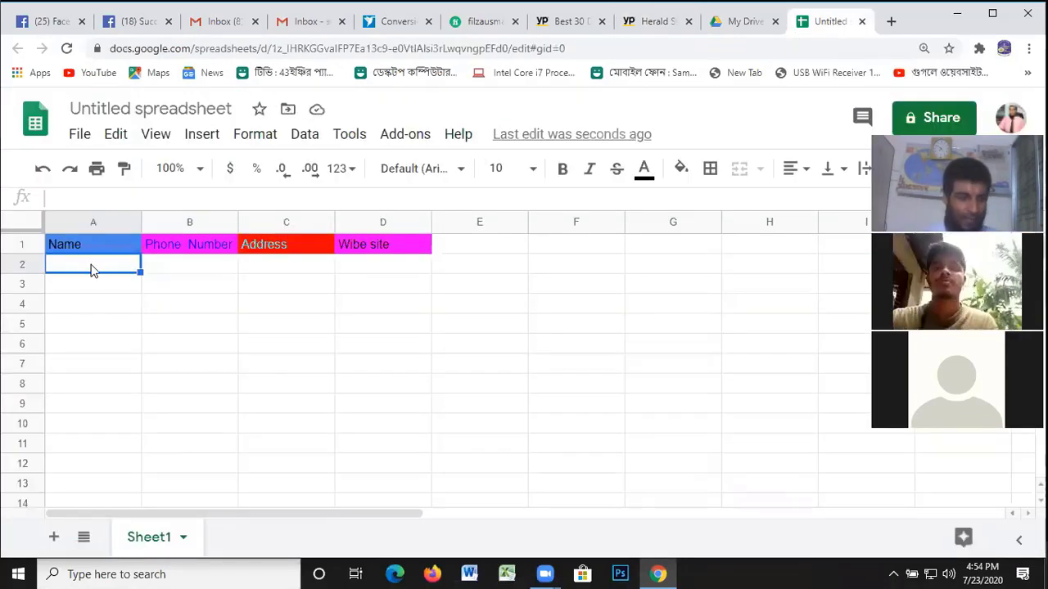
pyautogui.hotkey('ctrl', 'v')
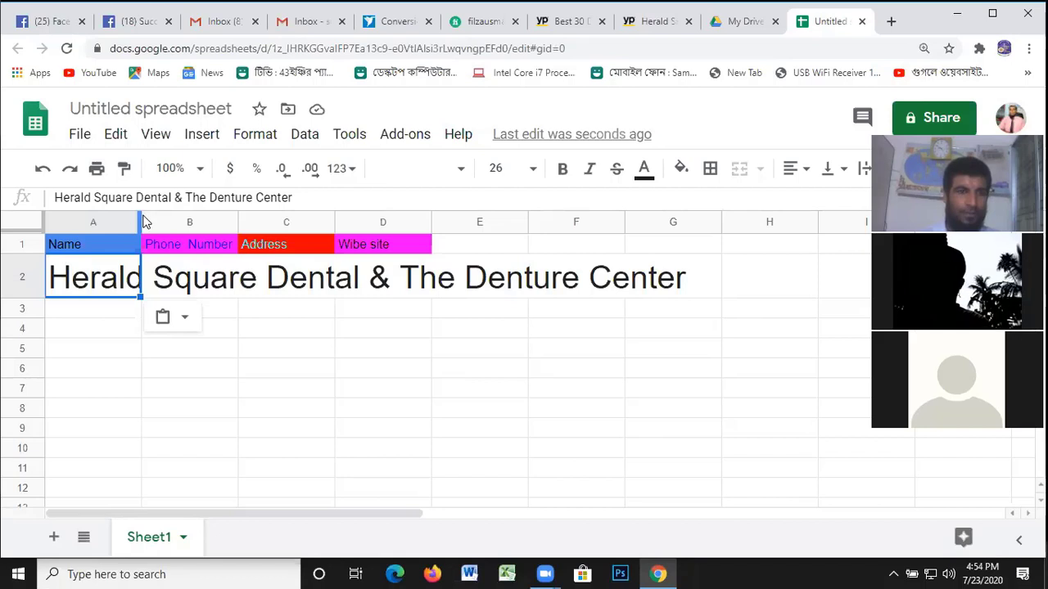
# Widen column A to fit the pasted business name and set the font size of cell A2 to 14
pyautogui.moveTo(145, 215); pyautogui.dragTo(410, 215)
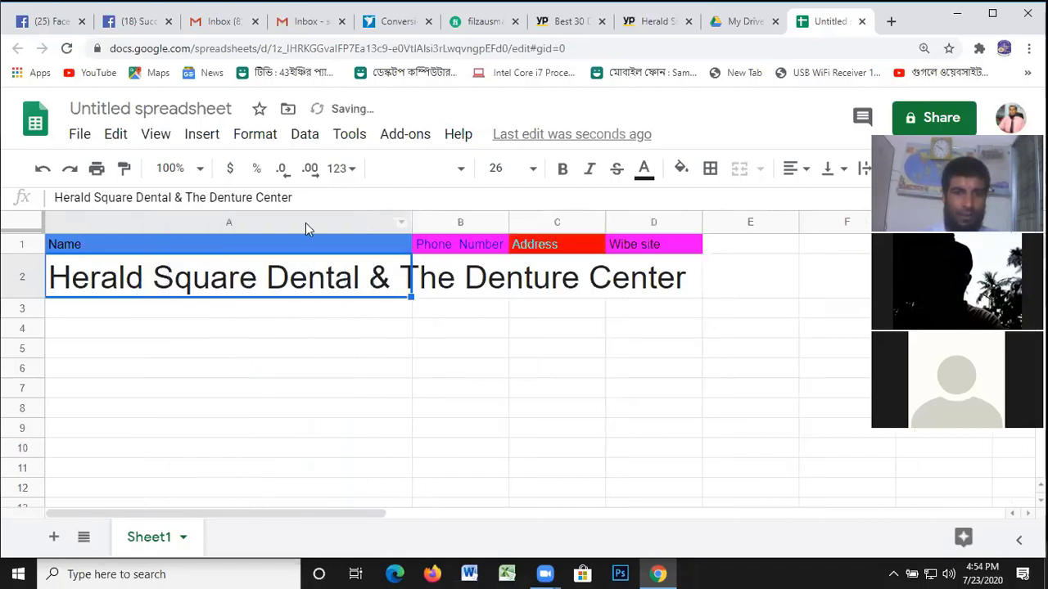
pyautogui.doubleClick(411, 222)
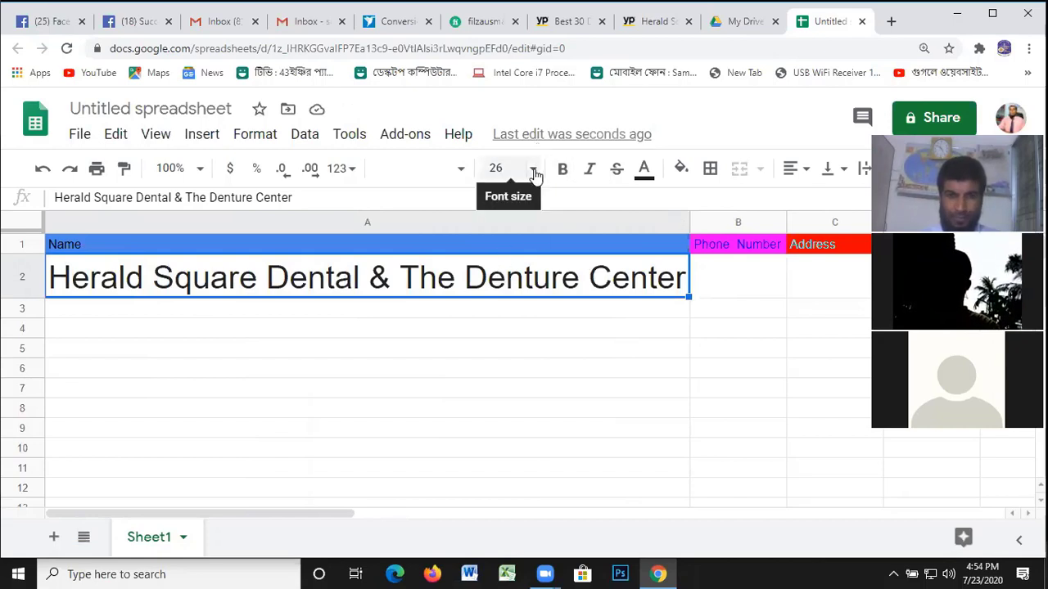
pyautogui.click(534, 171)
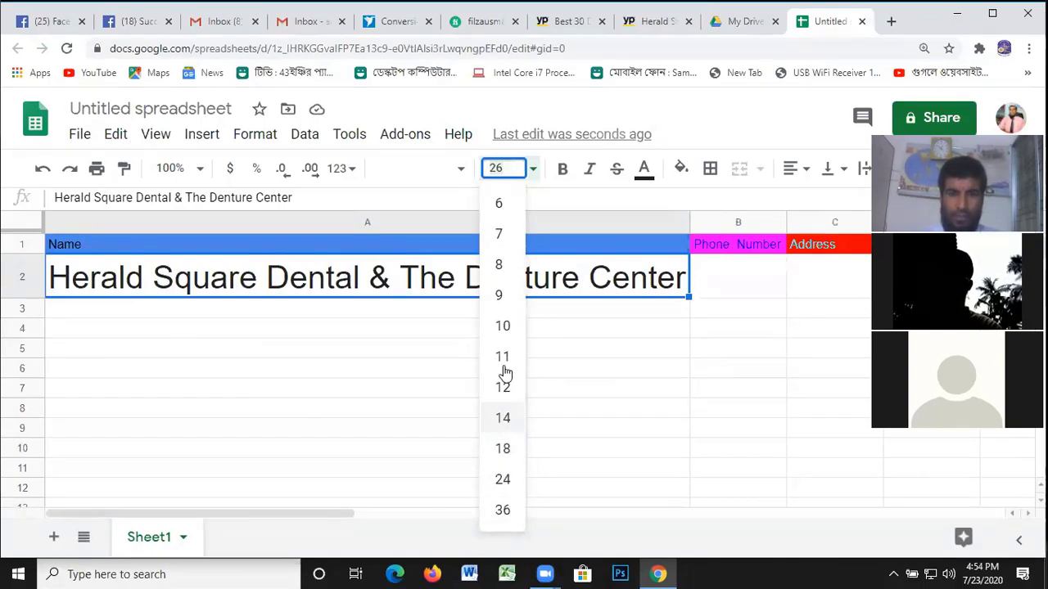
pyautogui.click(505, 405)
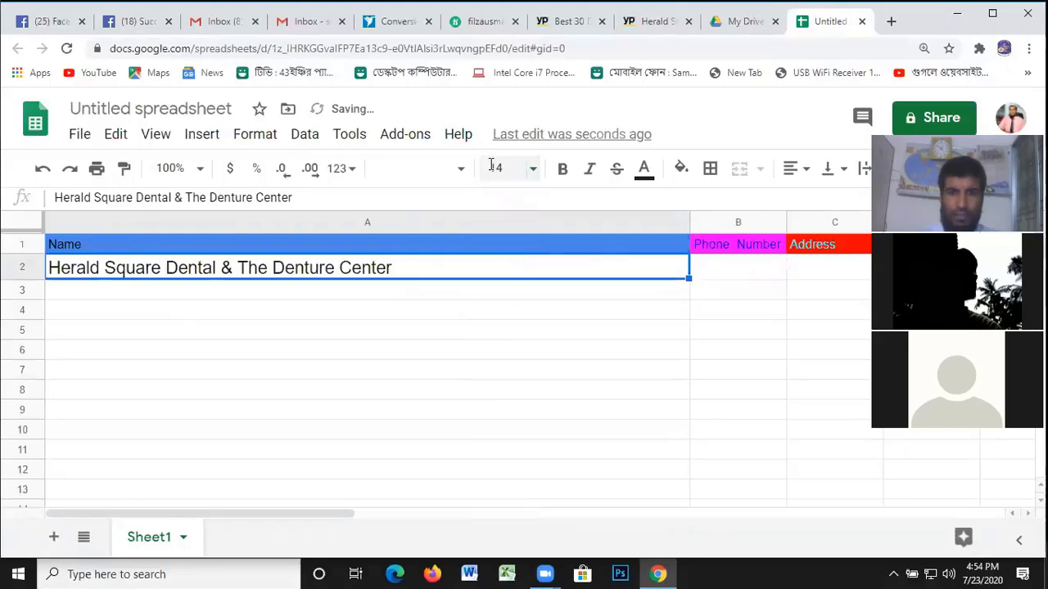
# Try to set the font size of the business name in cell A2 to 15
pyautogui.click(503, 167)
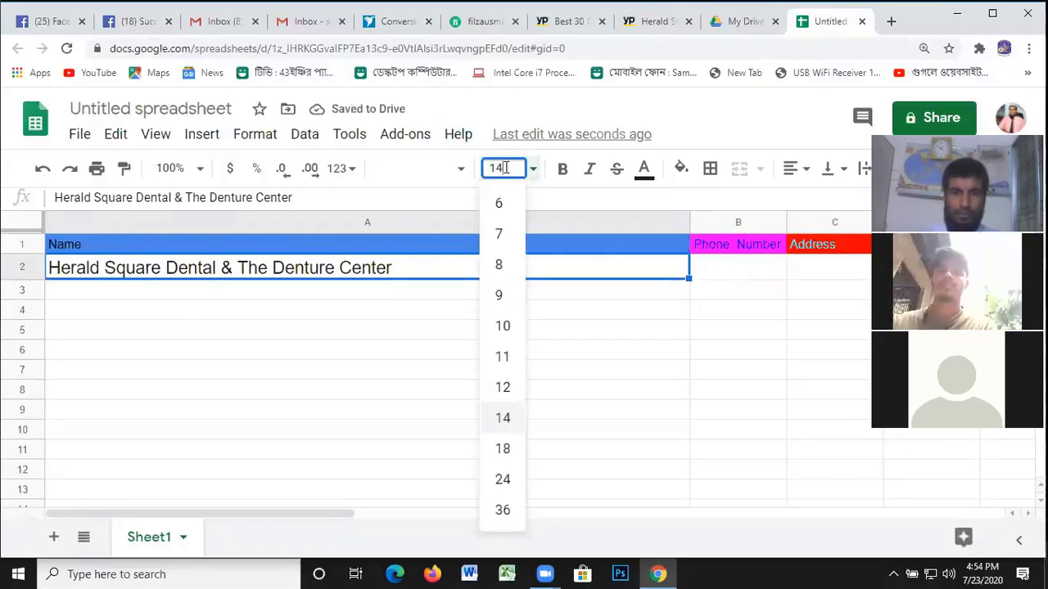
pyautogui.press('BackSpace')
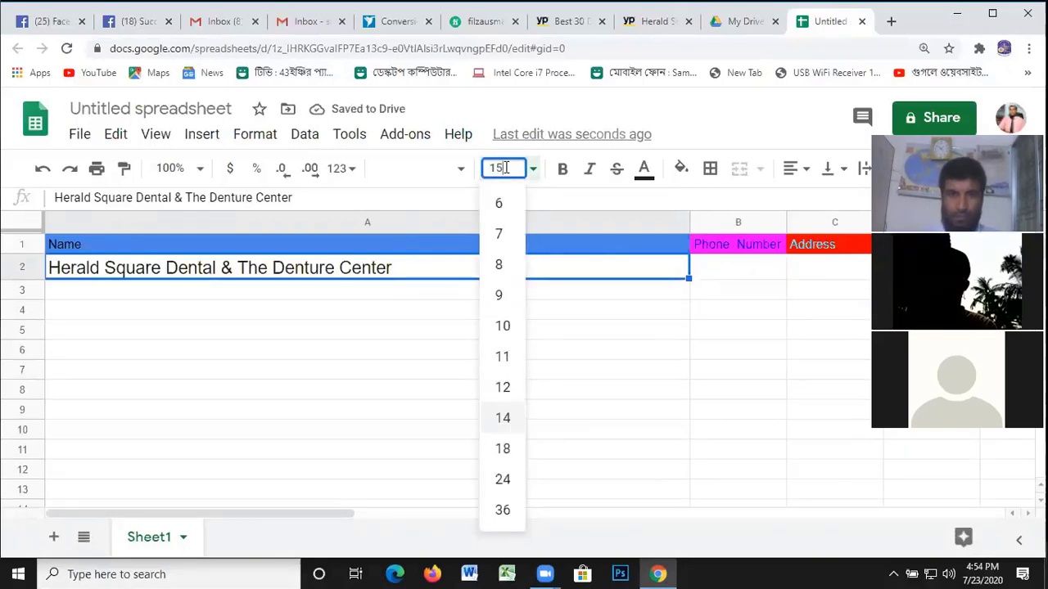
pyautogui.write('5')
pyautogui.click(578, 203)
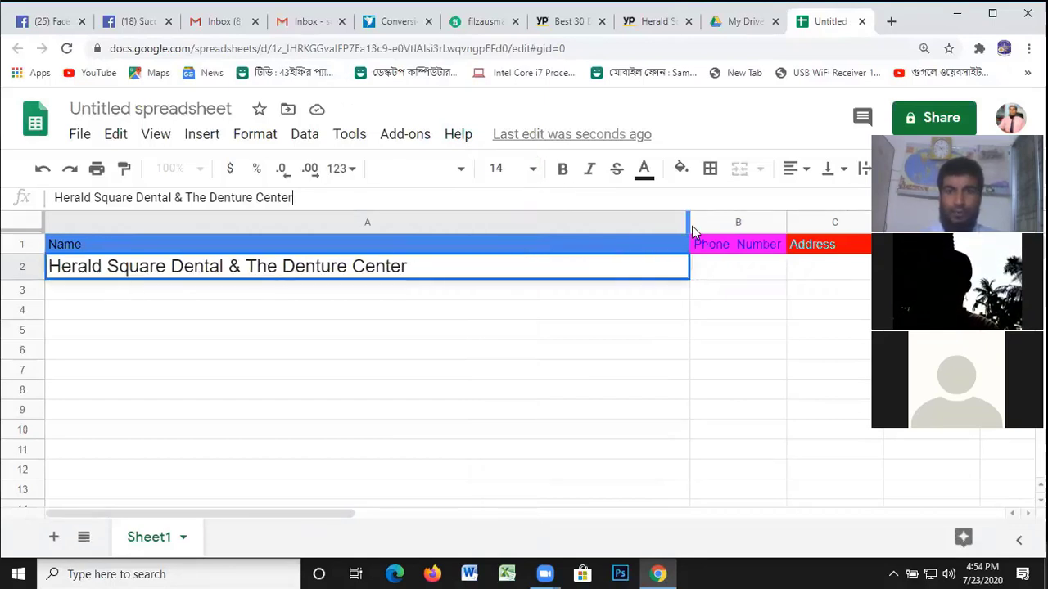
# Narrow column A to about the width of the business name in cell A2
pyautogui.moveTo(687, 225); pyautogui.dragTo(396, 225)
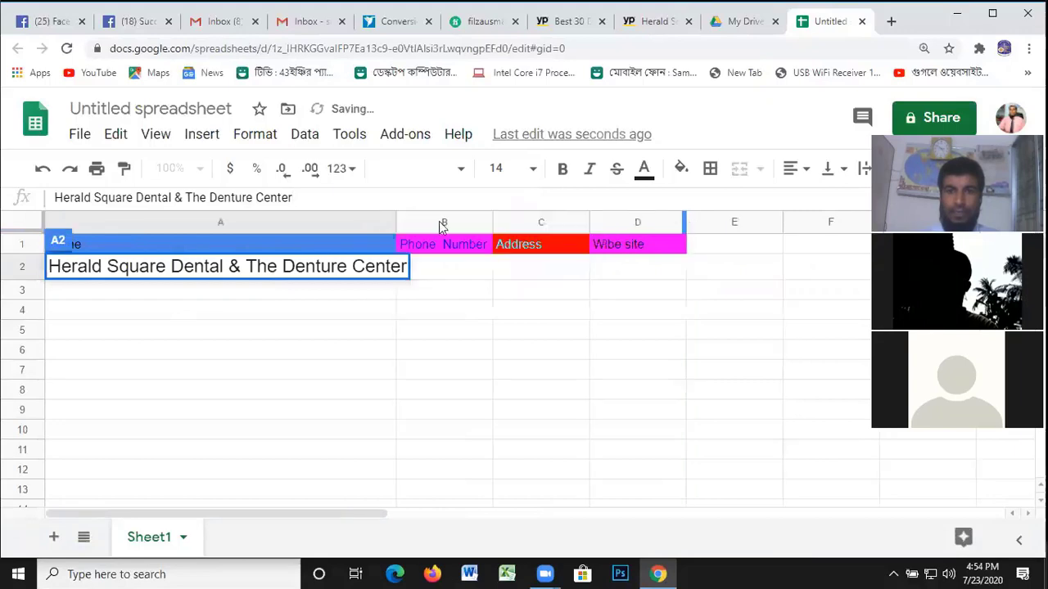
pyautogui.click(393, 224)
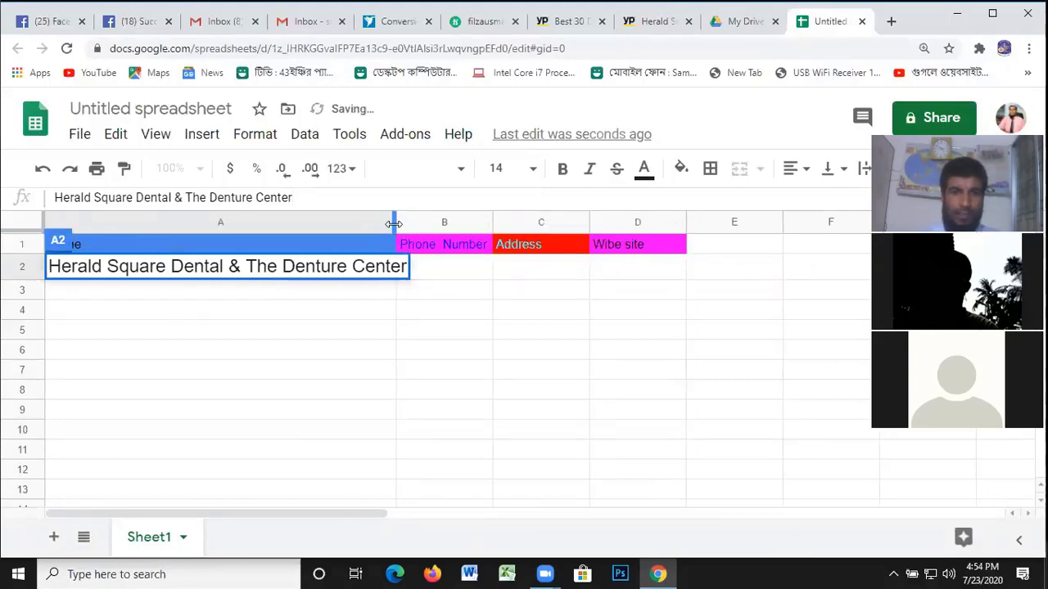
pyautogui.click(446, 276)
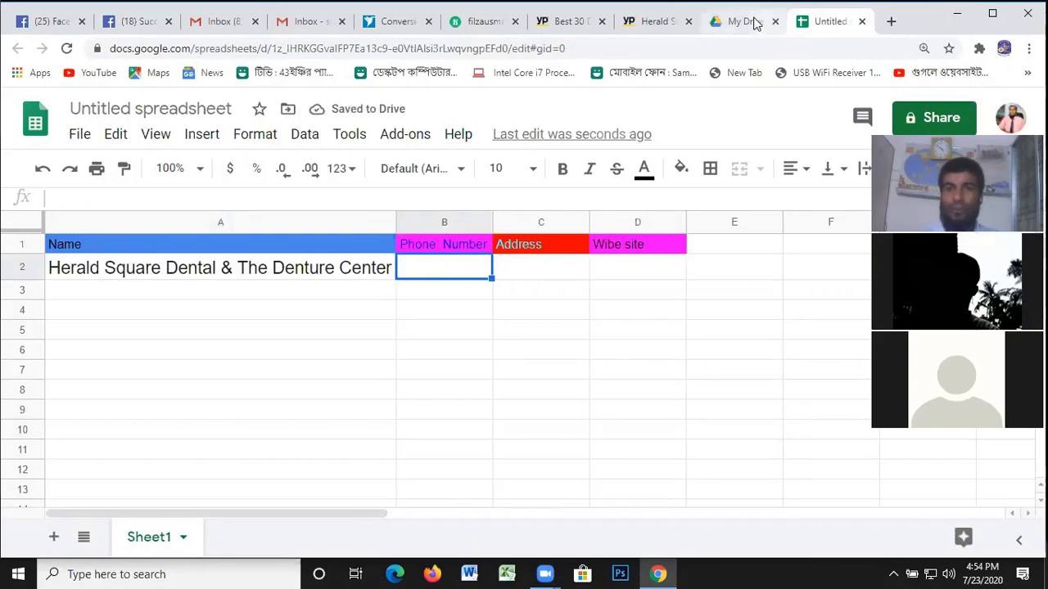
# Copy the clinic's phone number from its Yellow Pages listing and paste it into cell B2 under Phone Number
pyautogui.click(655, 23)
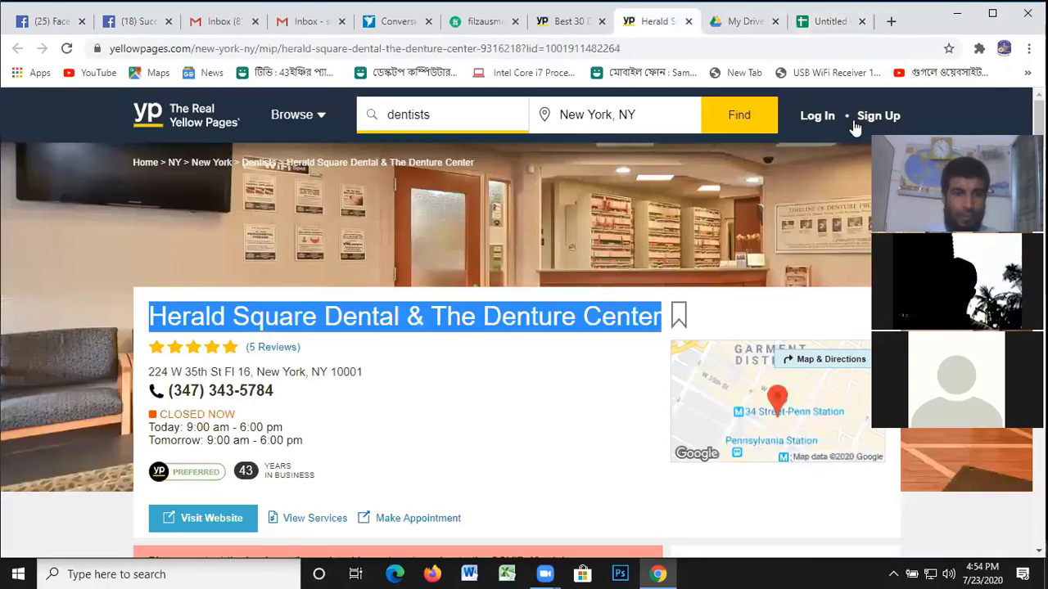
pyautogui.scroll(-2, 350, 334)
pyautogui.click(198, 241)
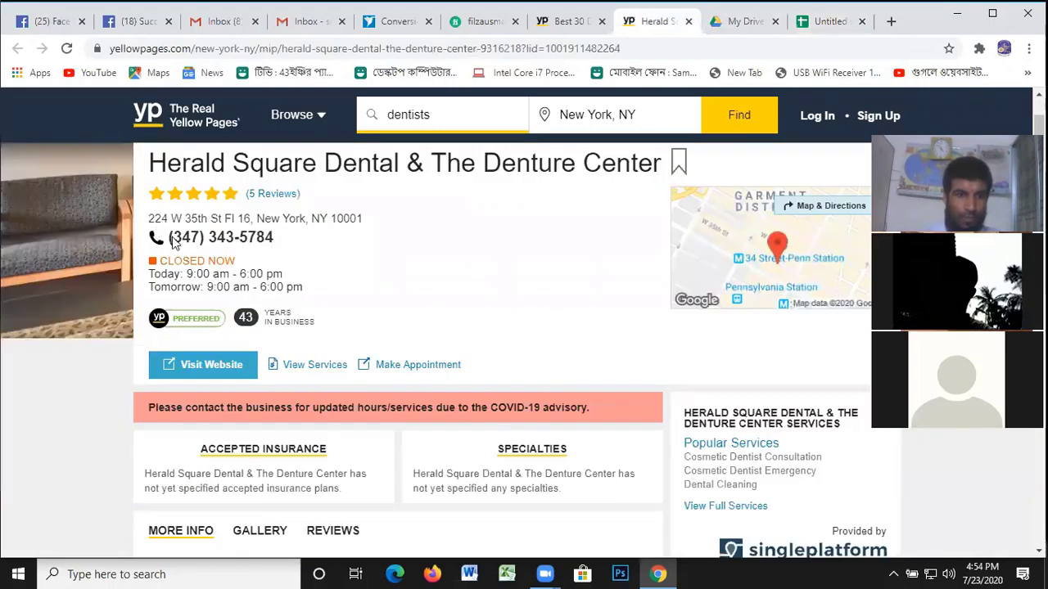
pyautogui.moveTo(172, 236); pyautogui.dragTo(282, 243)
pyautogui.hotkey('ctrl', 'c')
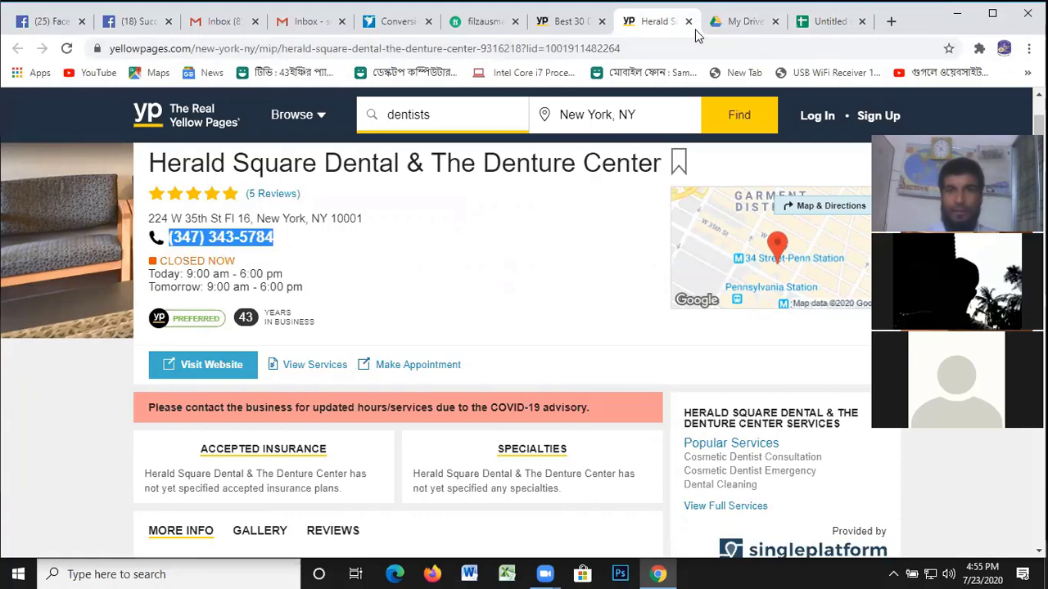
pyautogui.click(799, 29)
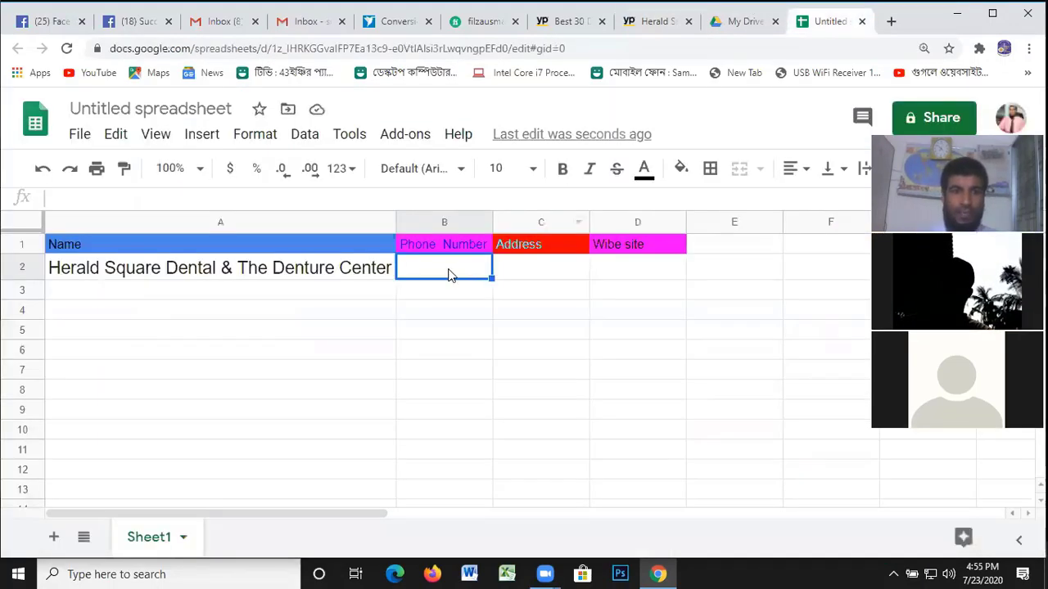
pyautogui.rightClick(422, 265)
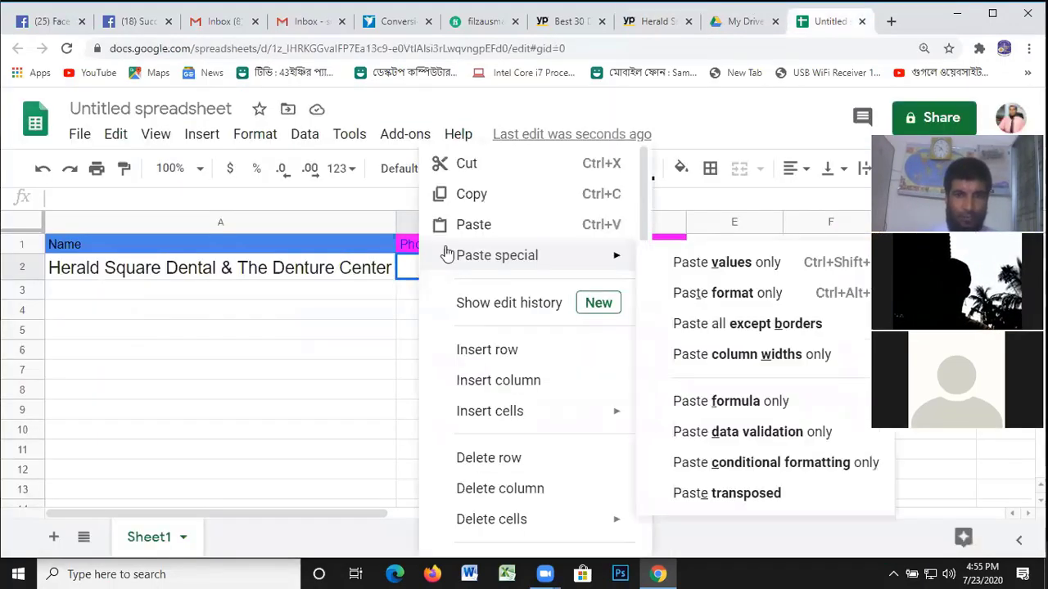
pyautogui.click(475, 225)
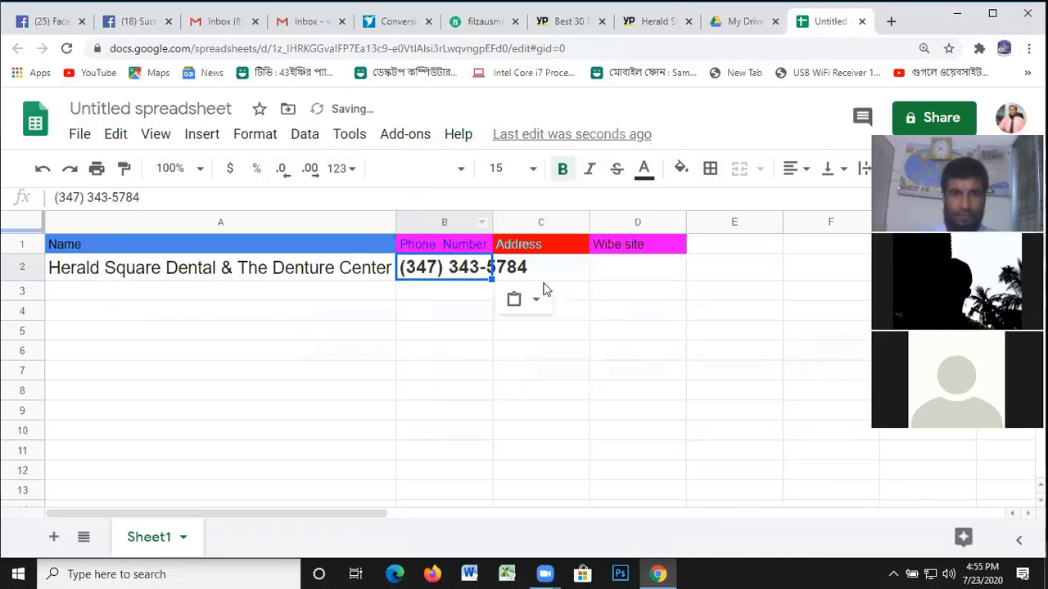
# Fit the width of column B to the phone number in cell B2
pyautogui.click(533, 170)
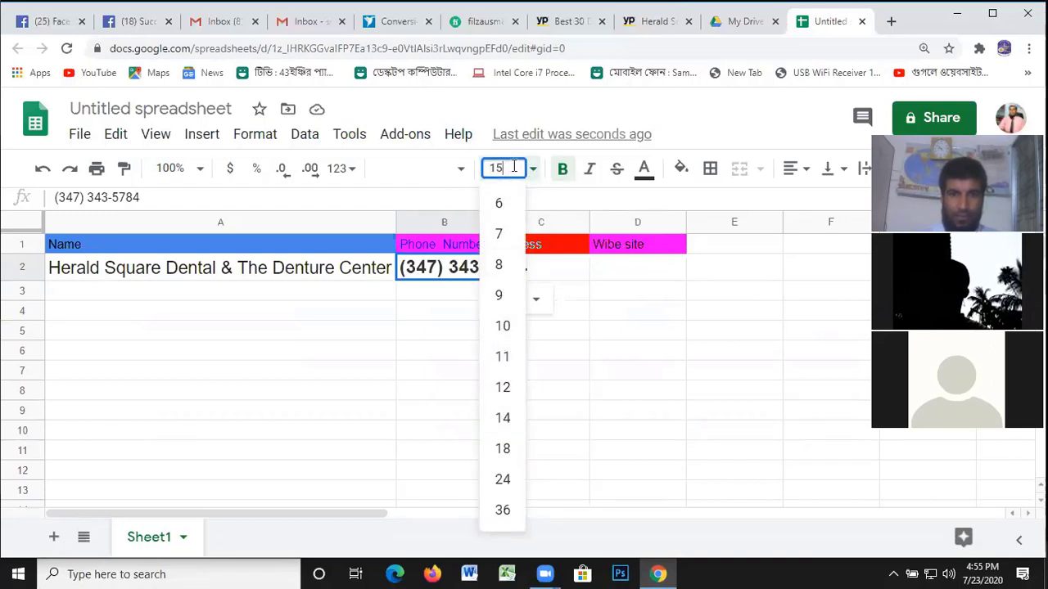
pyautogui.click(471, 267)
pyautogui.moveTo(489, 222); pyautogui.dragTo(489, 221)
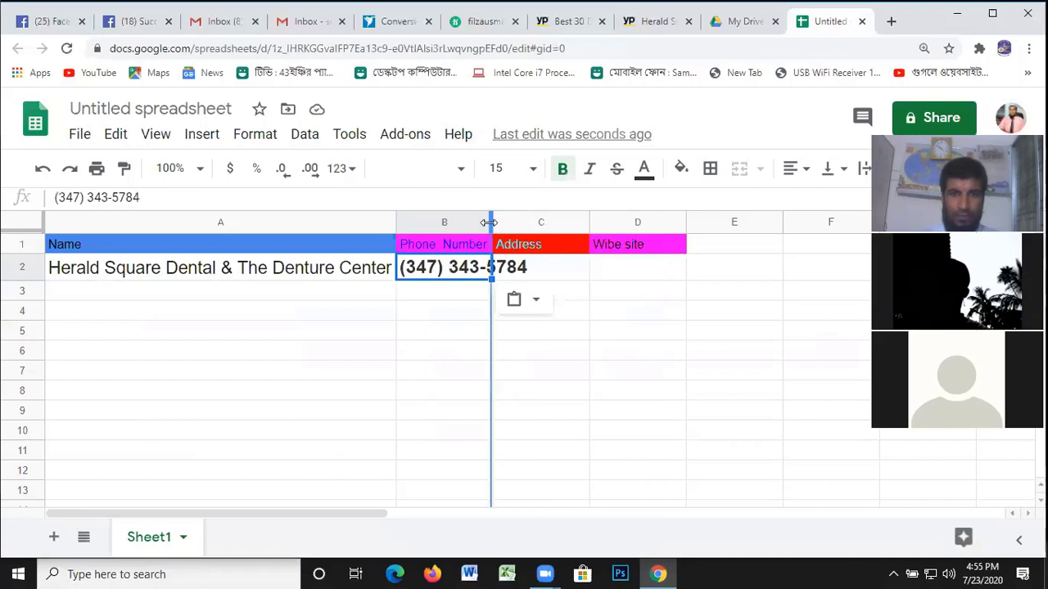
pyautogui.doubleClick(489, 222)
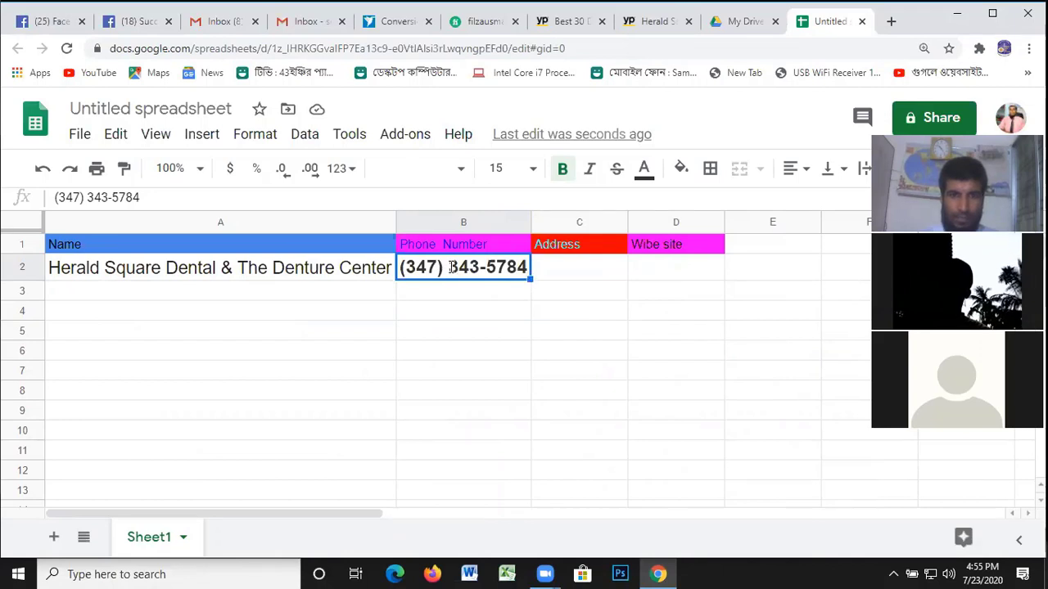
# Set the font size of the phone number text in cell B2 to 11
pyautogui.doubleClick(502, 268)
pyautogui.moveTo(532, 267); pyautogui.dragTo(396, 270)
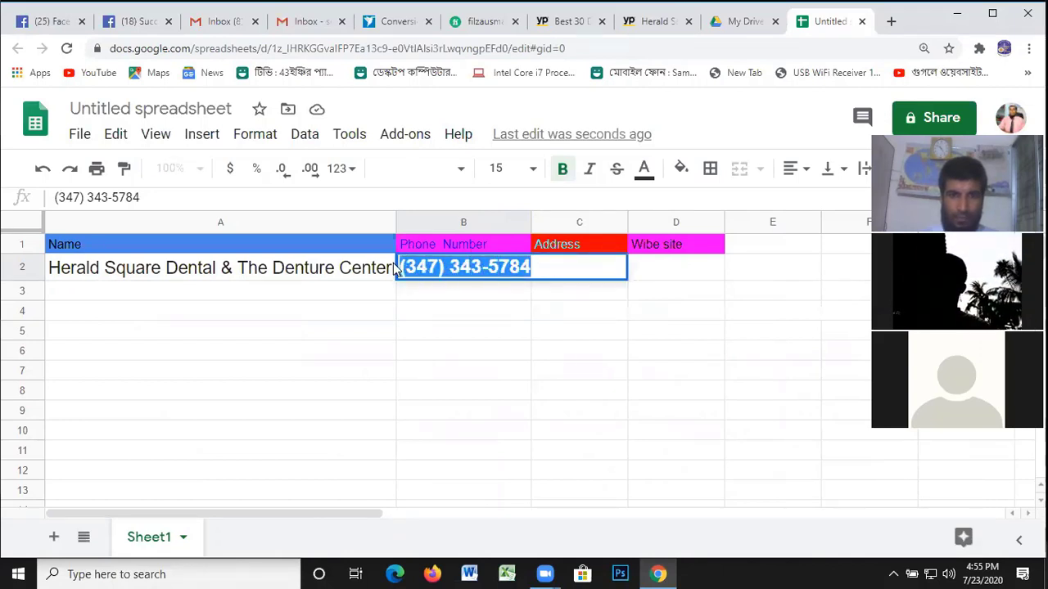
pyautogui.click(531, 168)
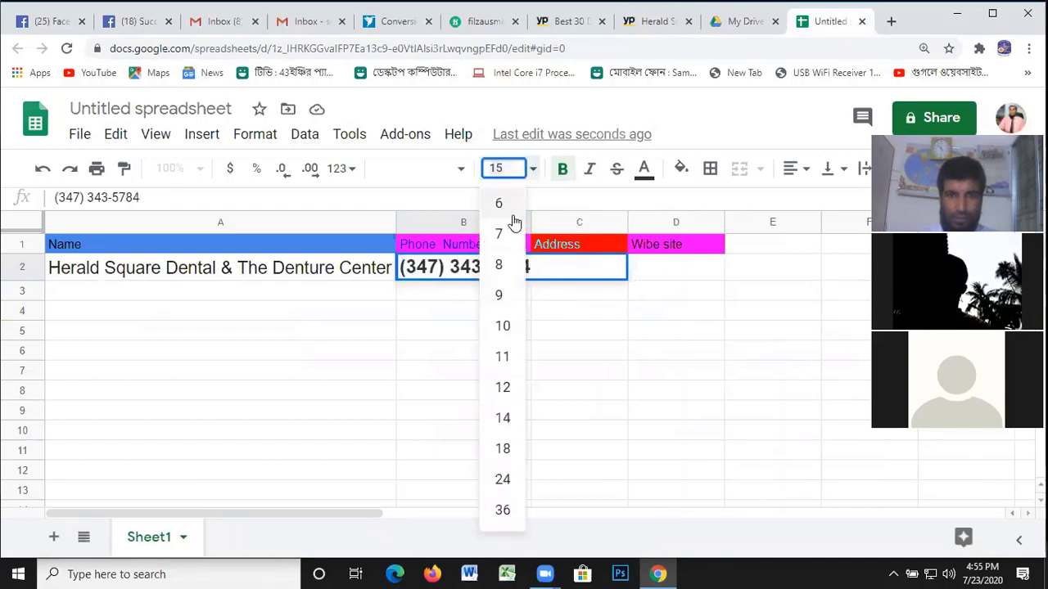
pyautogui.click(502, 357)
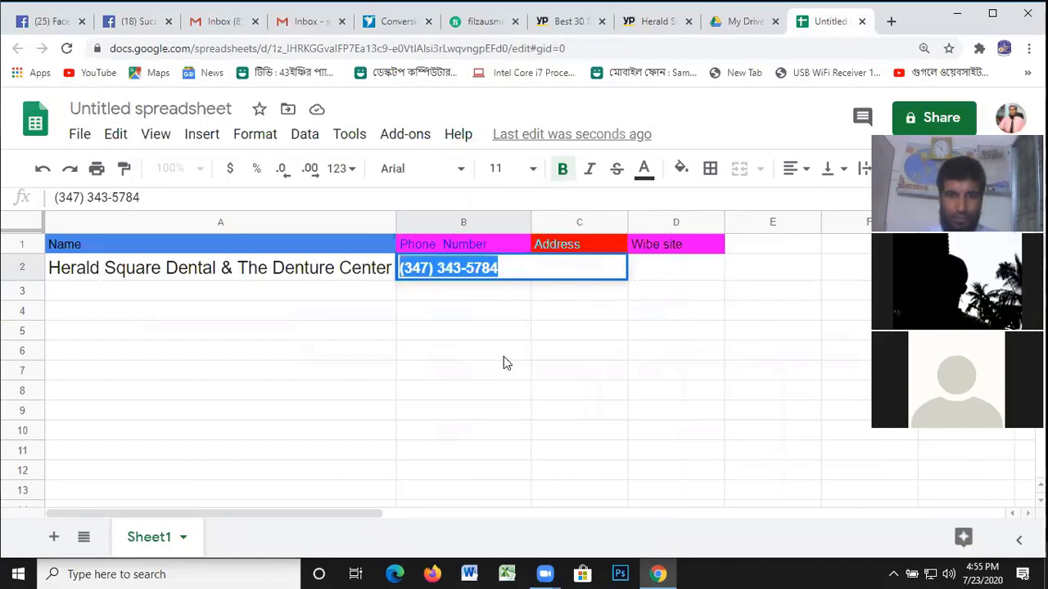
pyautogui.click(510, 270)
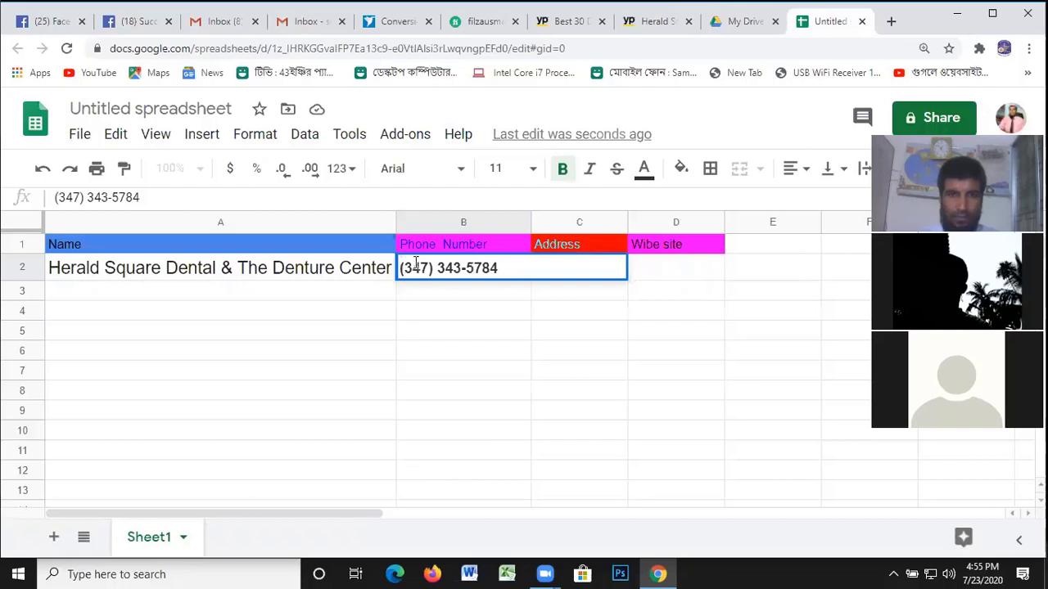
# Set the font size of the whole phone number text in cell B2 to 15
pyautogui.moveTo(401, 270); pyautogui.dragTo(519, 274)
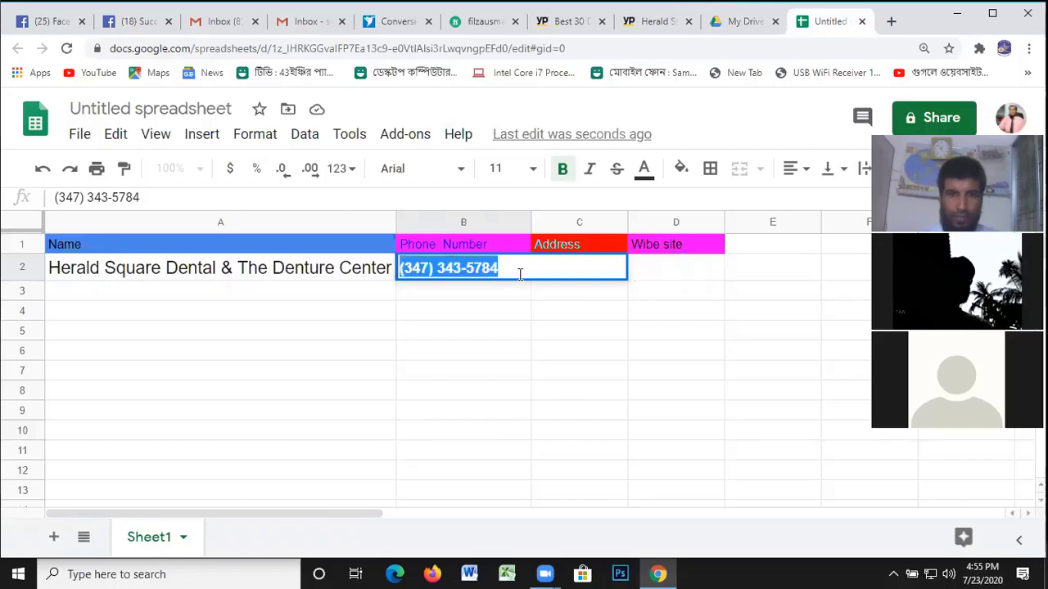
pyautogui.click(532, 168)
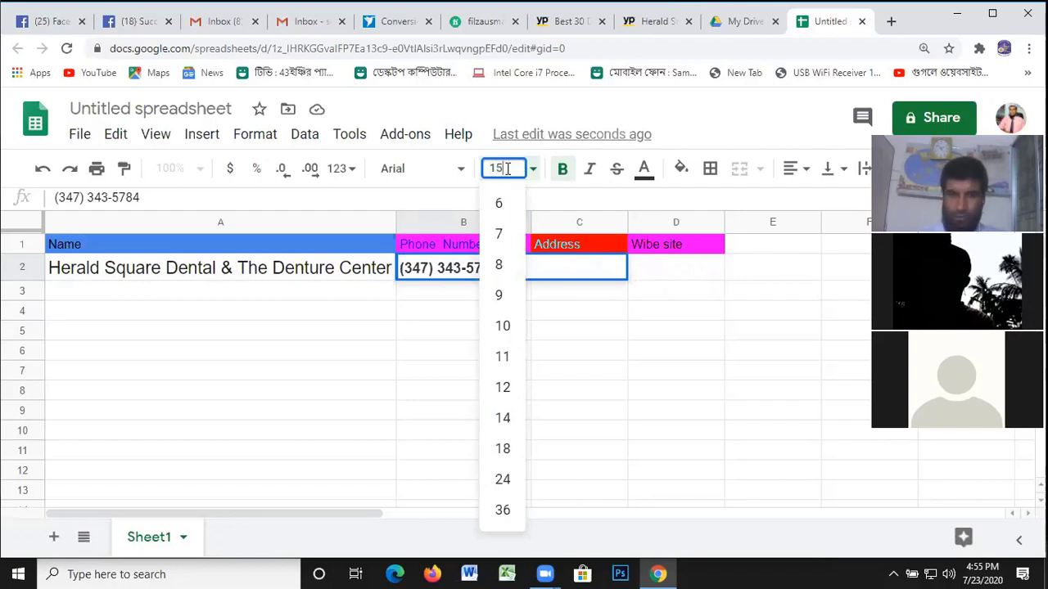
pyautogui.press('Return')
pyautogui.click(569, 272)
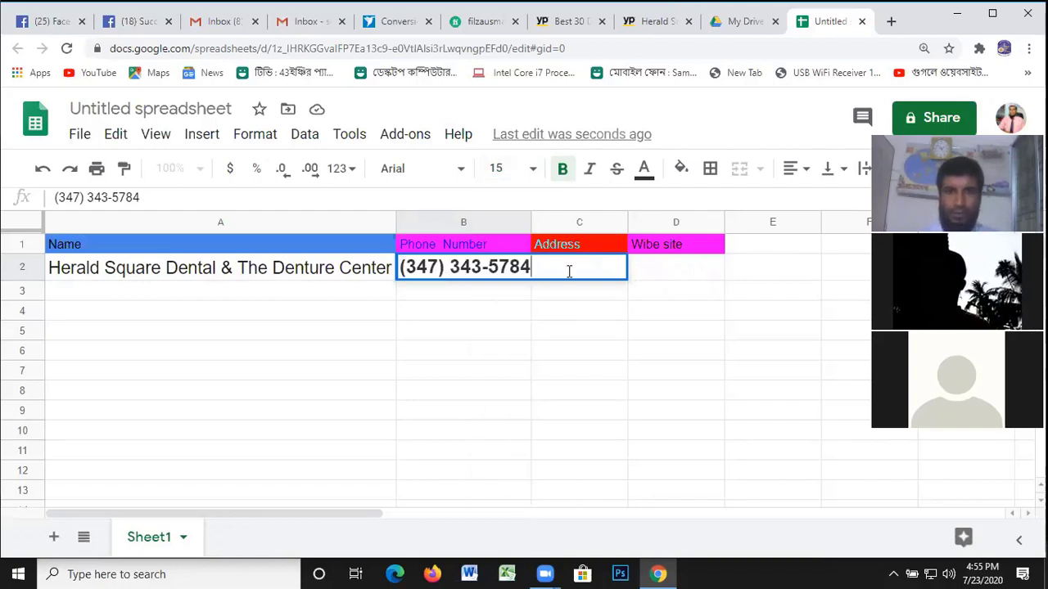
# Copy the clinic's street address from its Yellow Pages listing and paste it after the phone number in cell B2
pyautogui.click(651, 21)
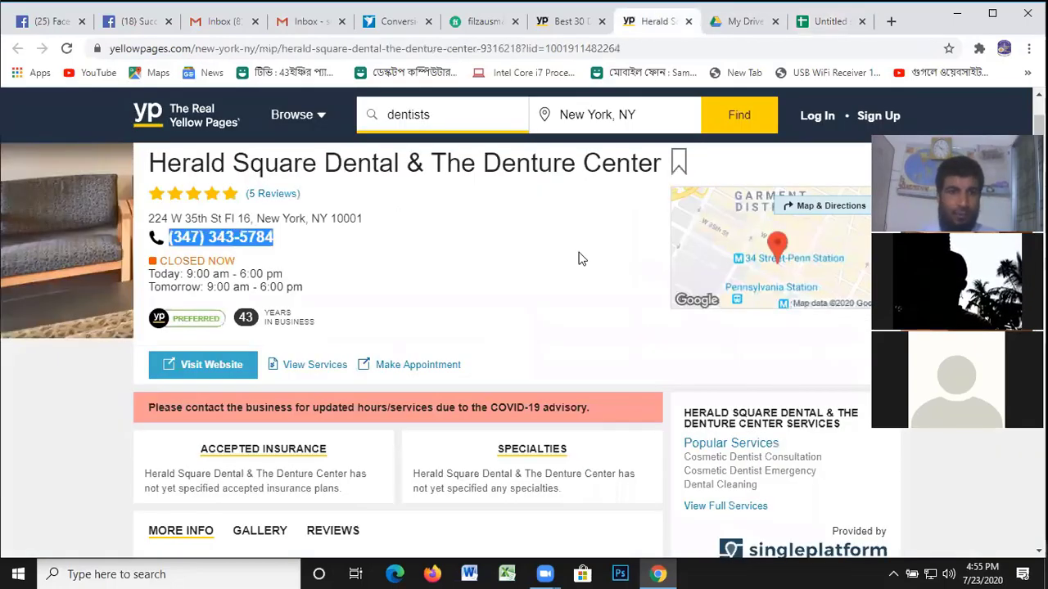
pyautogui.click(318, 247)
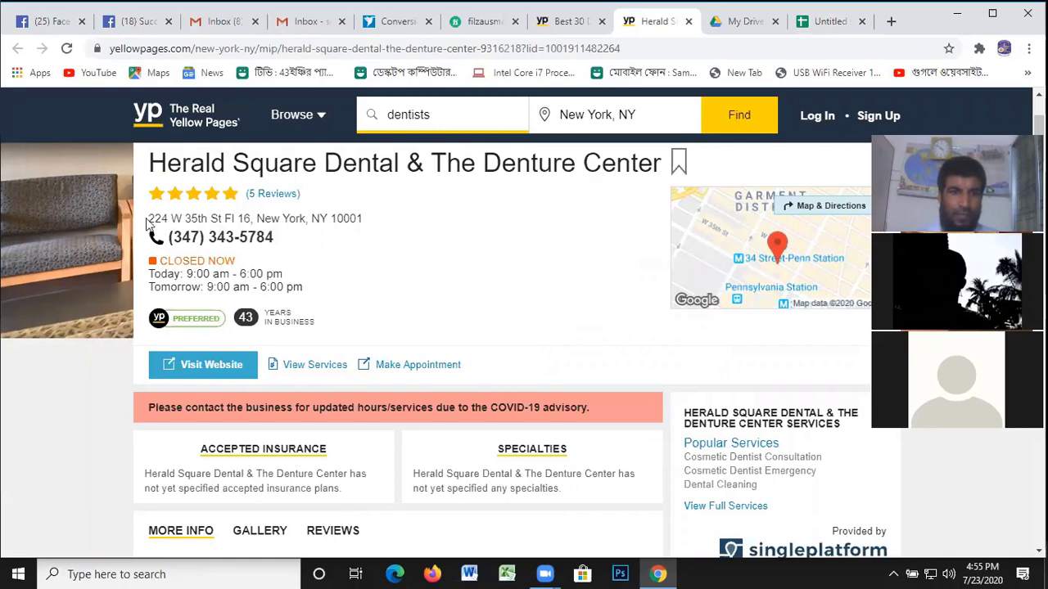
pyautogui.moveTo(147, 221); pyautogui.dragTo(378, 222)
pyautogui.hotkey('ctrl', 'c')
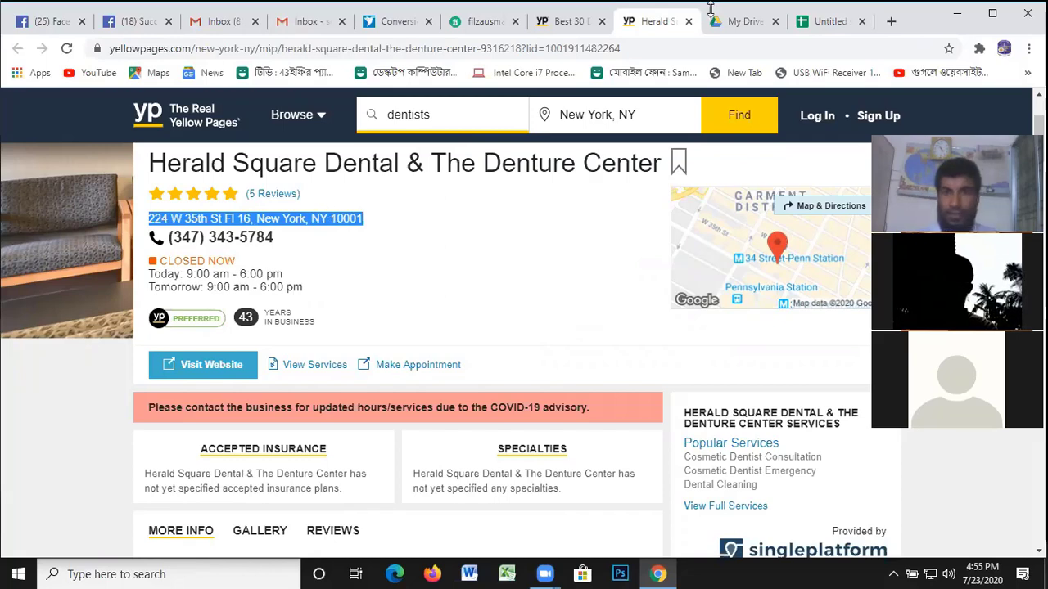
pyautogui.click(829, 21)
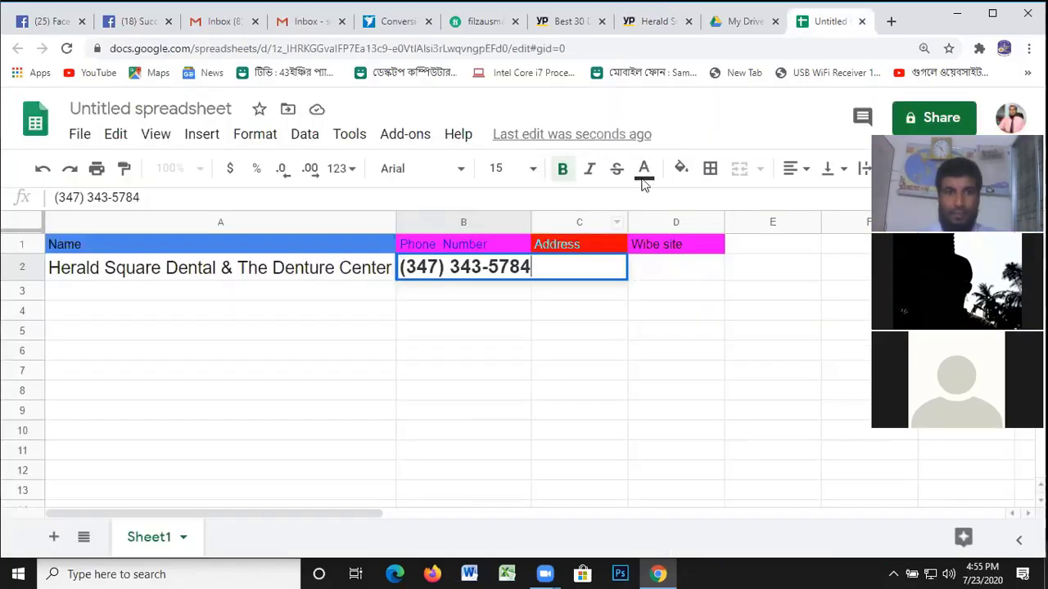
pyautogui.rightClick(584, 269)
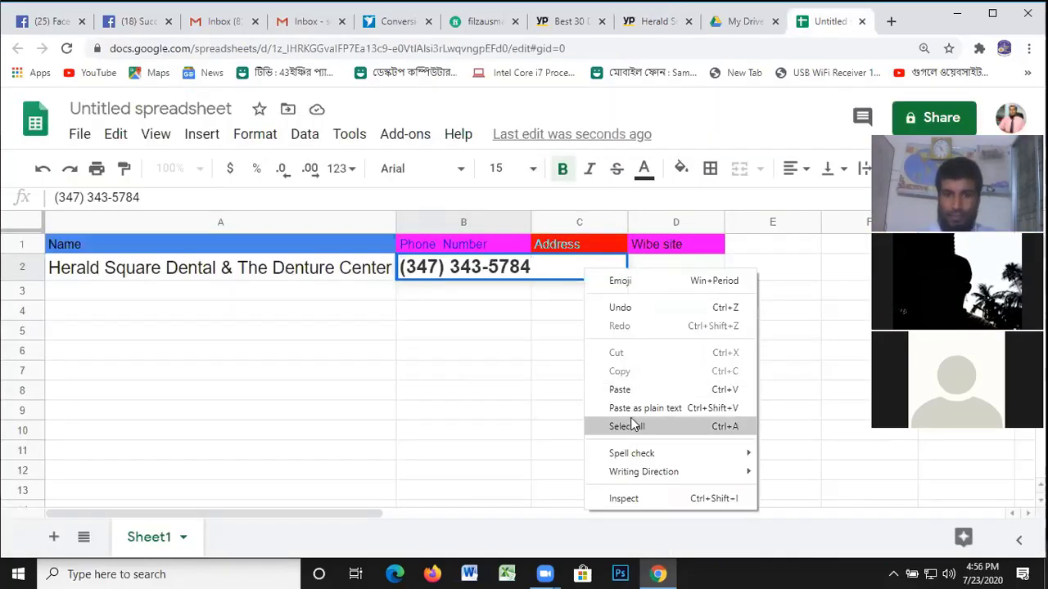
pyautogui.click(623, 391)
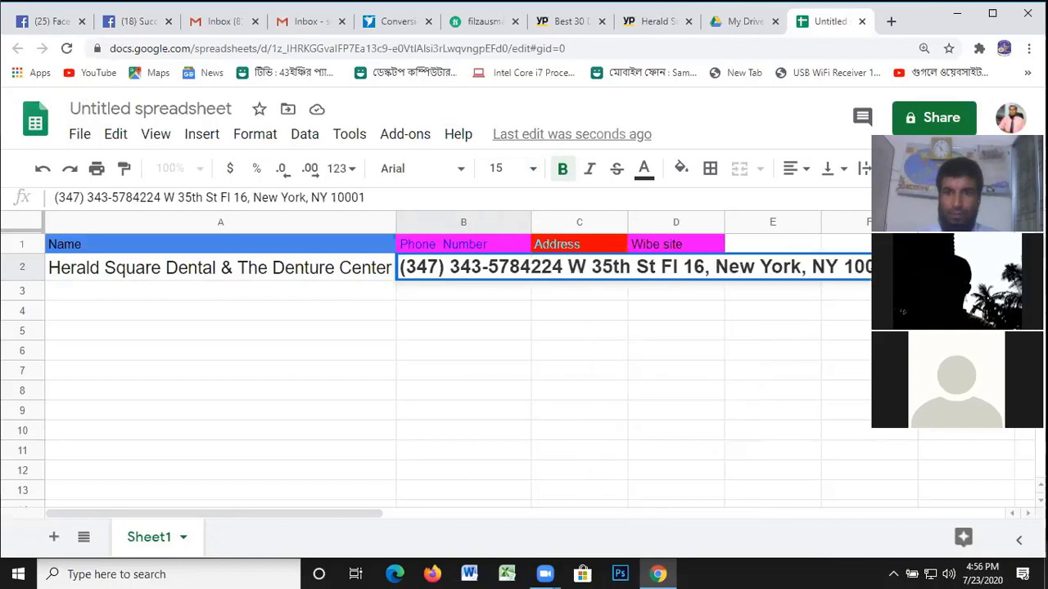
# Try widening the Address column to the end of the address text, and fit column C back to its header
pyautogui.doubleClick(627, 220)
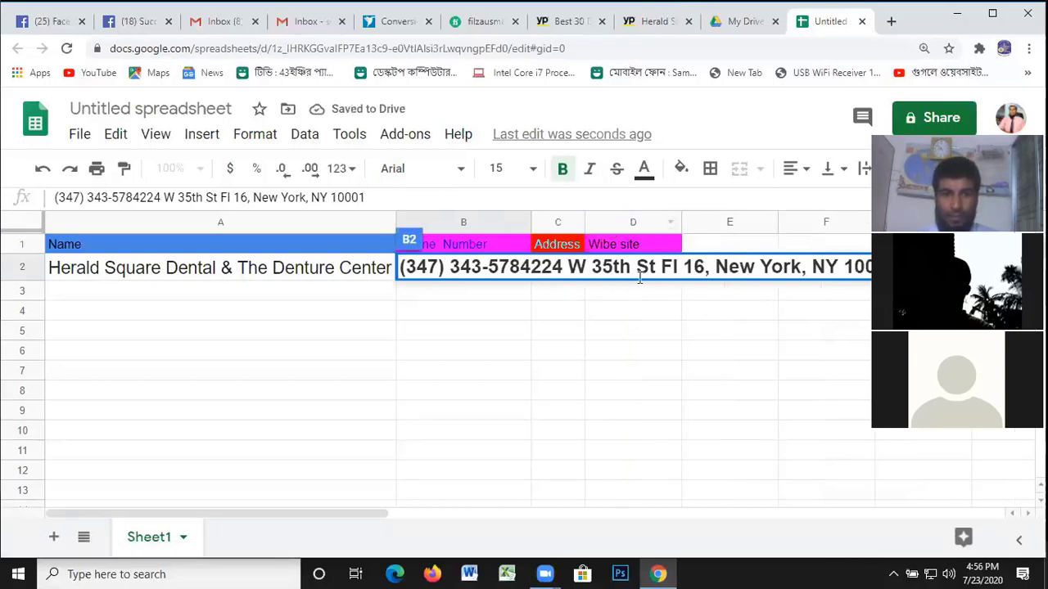
pyautogui.click(582, 225)
pyautogui.click(581, 225)
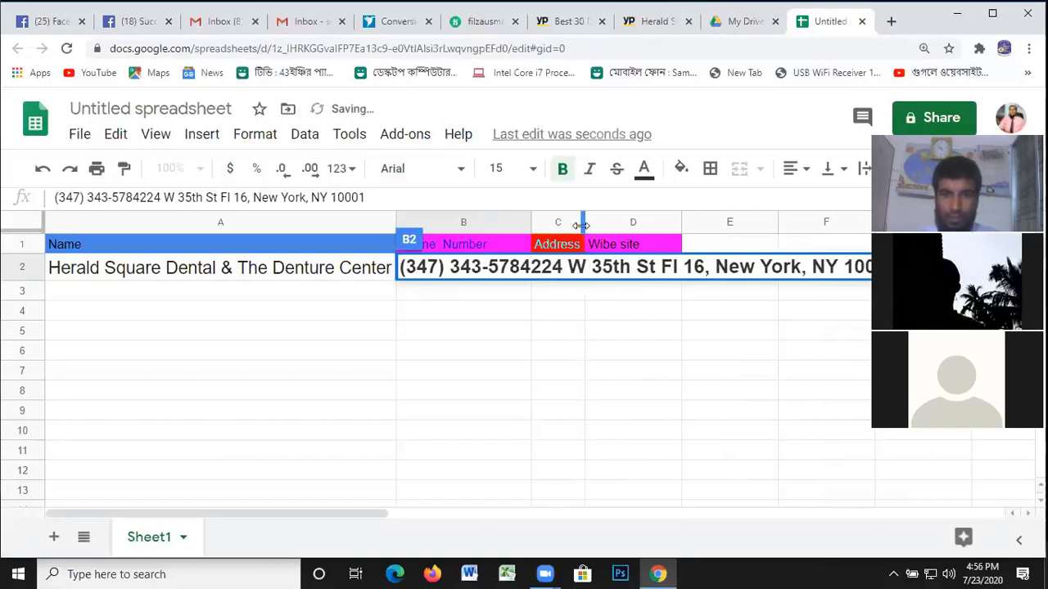
pyautogui.click(581, 225)
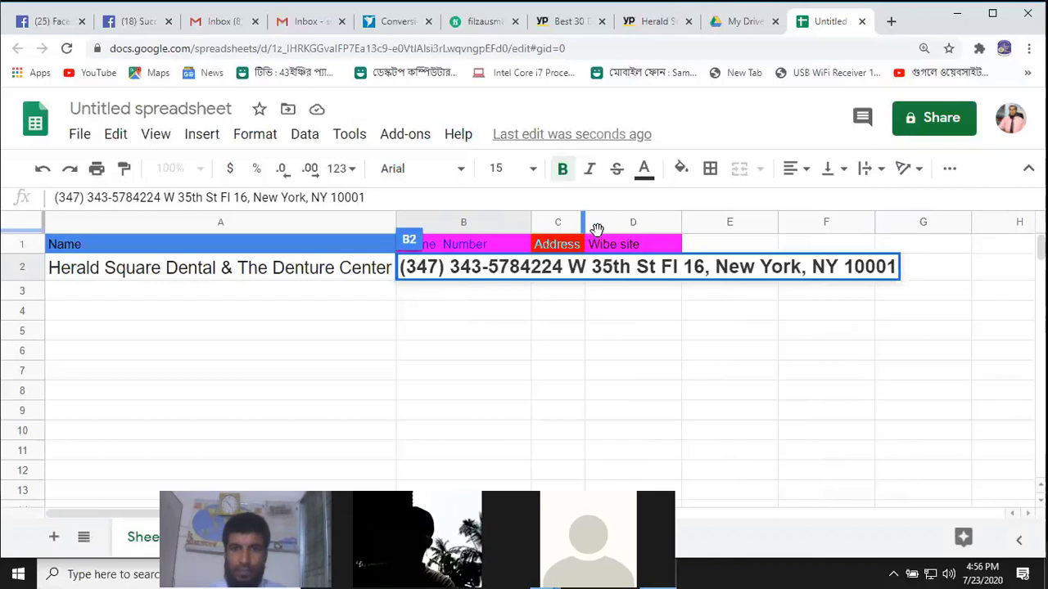
pyautogui.moveTo(583, 226); pyautogui.dragTo(901, 249)
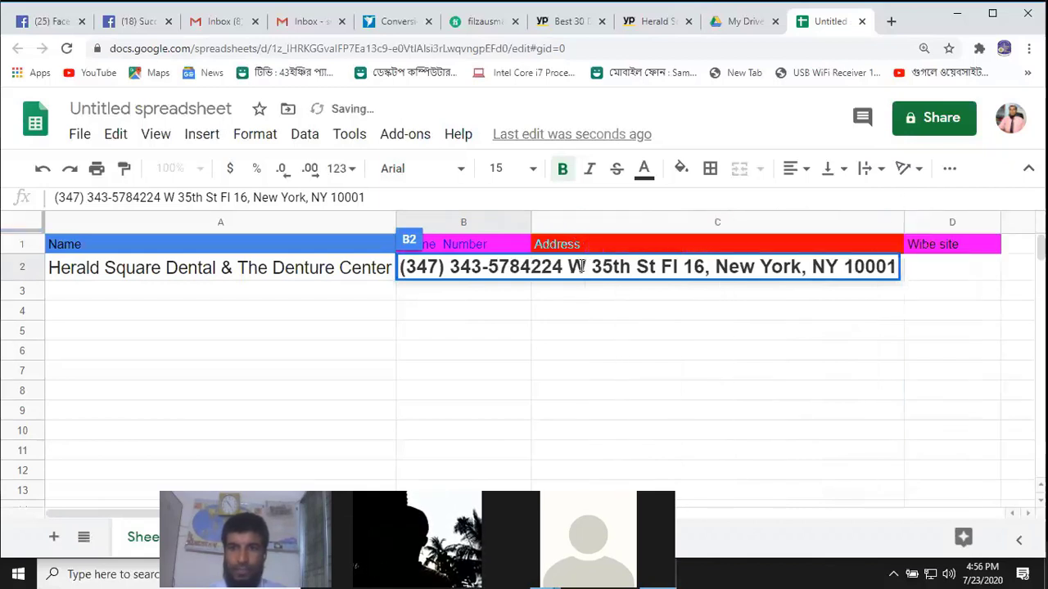
pyautogui.click(531, 222)
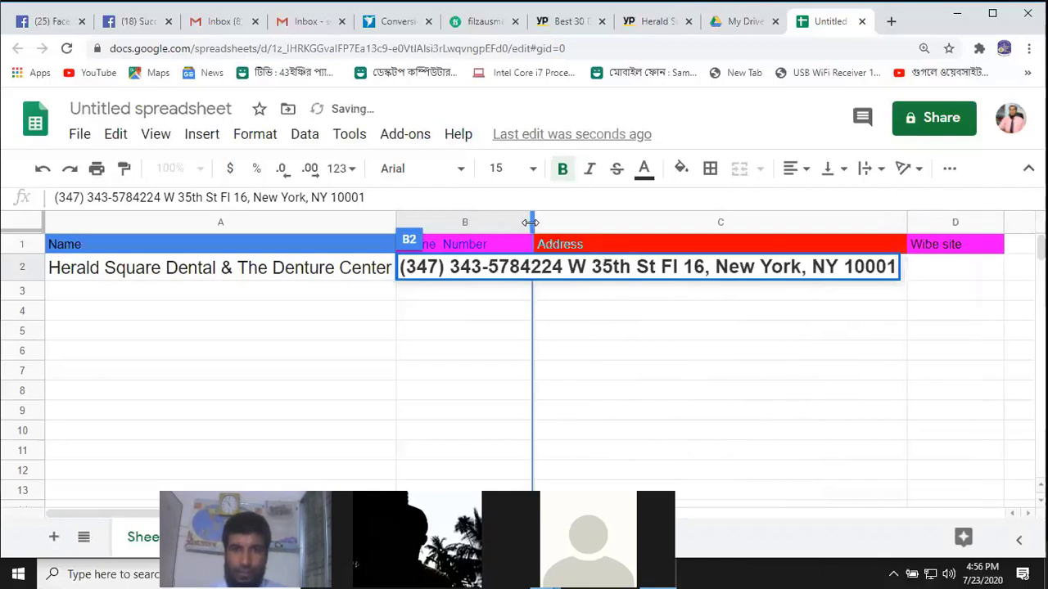
pyautogui.doubleClick(903, 220)
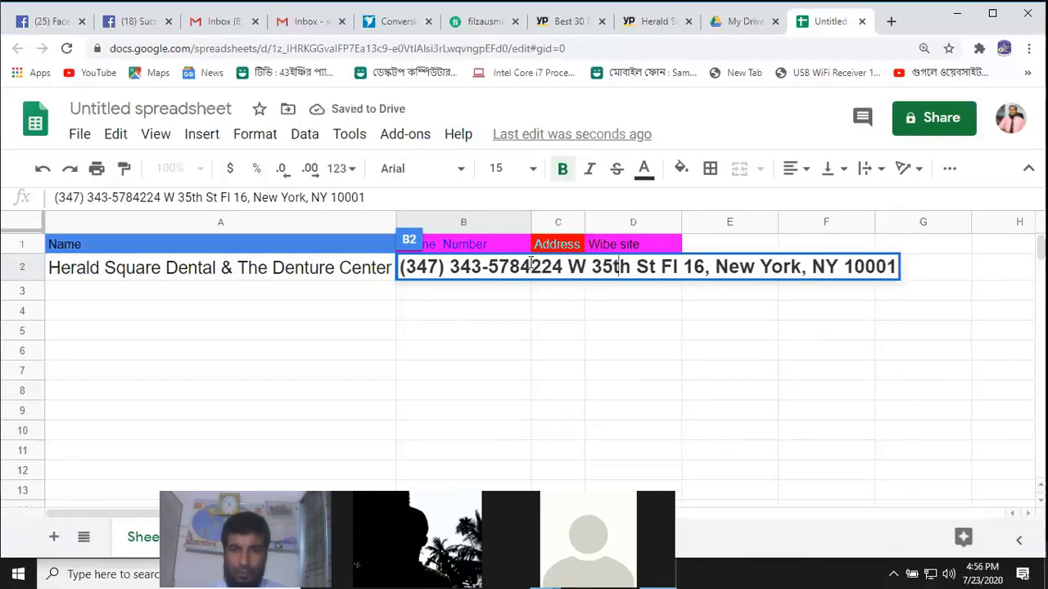
# Remove the bold formatting from both the street address and the phone number in cell B2, and commit the cell
pyautogui.moveTo(530, 270); pyautogui.dragTo(907, 279)
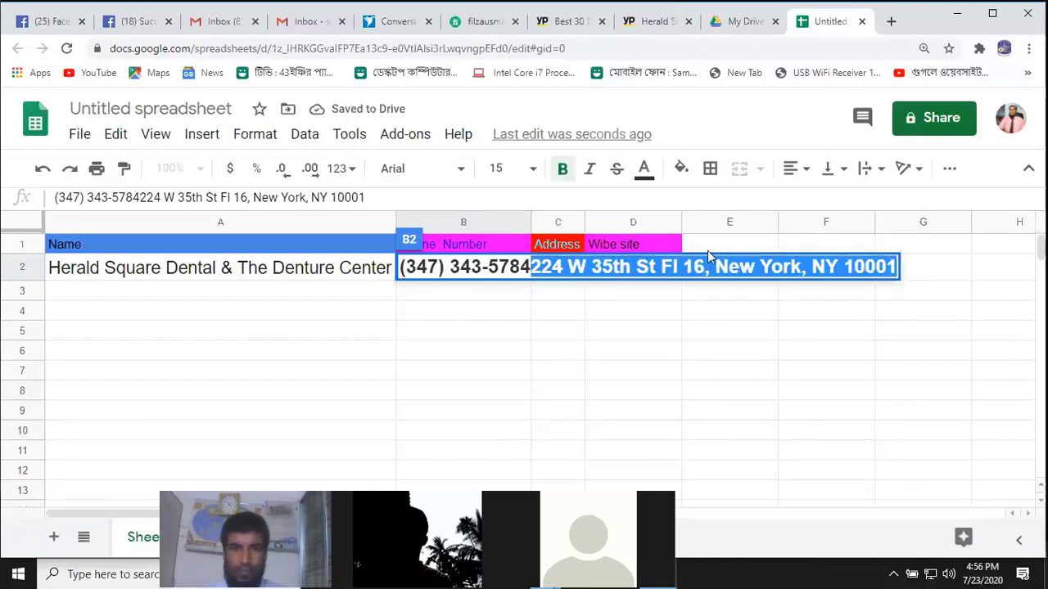
pyautogui.click(532, 171)
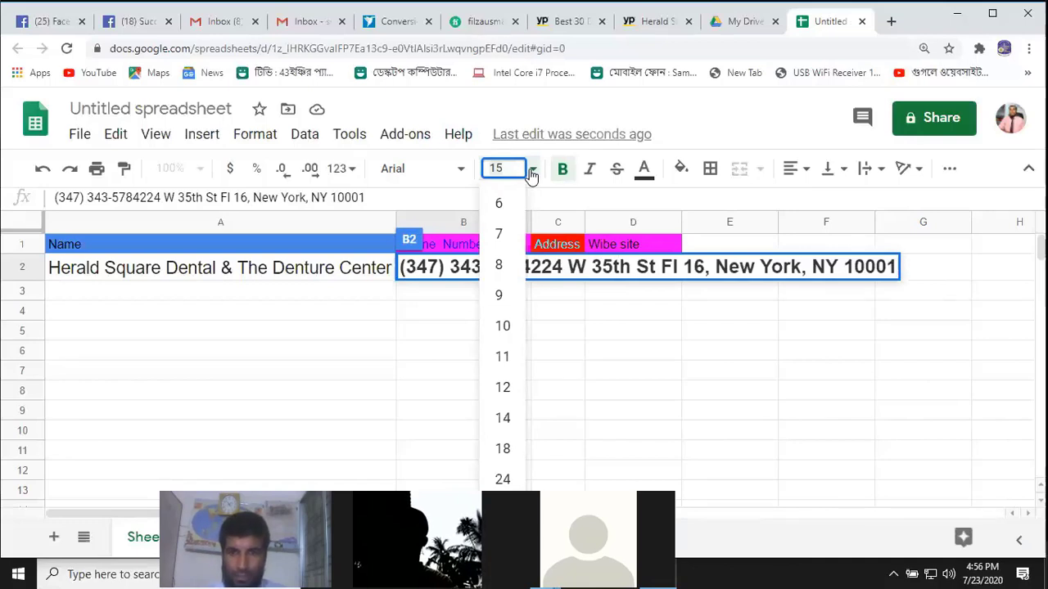
pyautogui.click(564, 169)
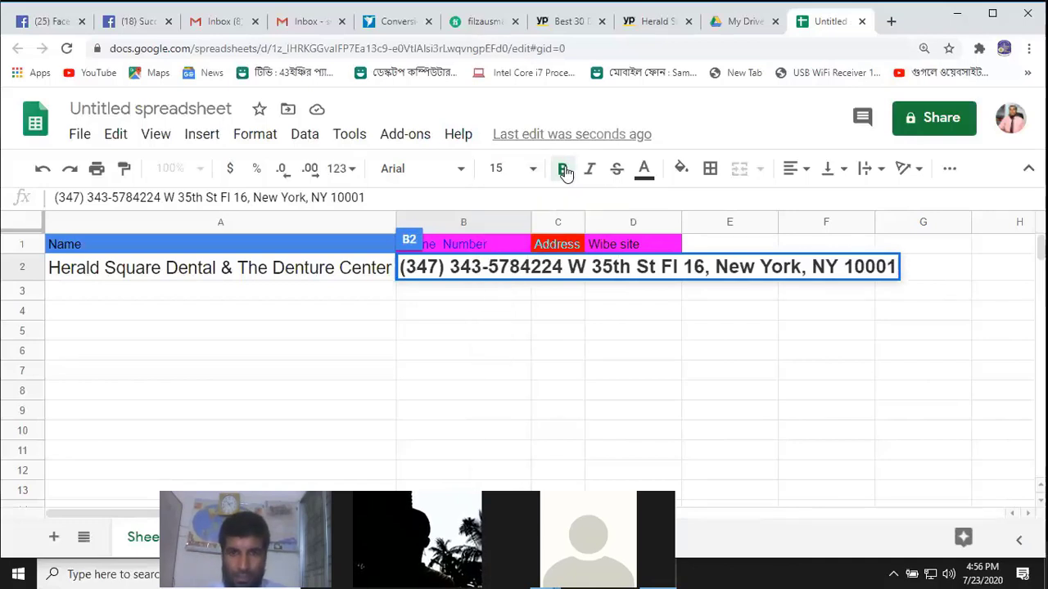
pyautogui.click(565, 172)
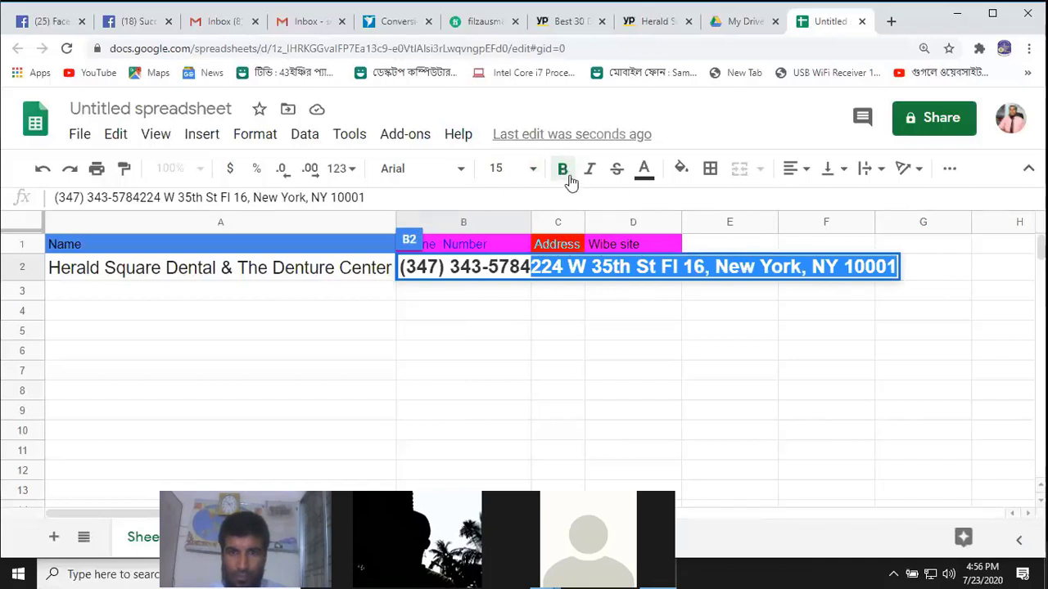
pyautogui.click(571, 178)
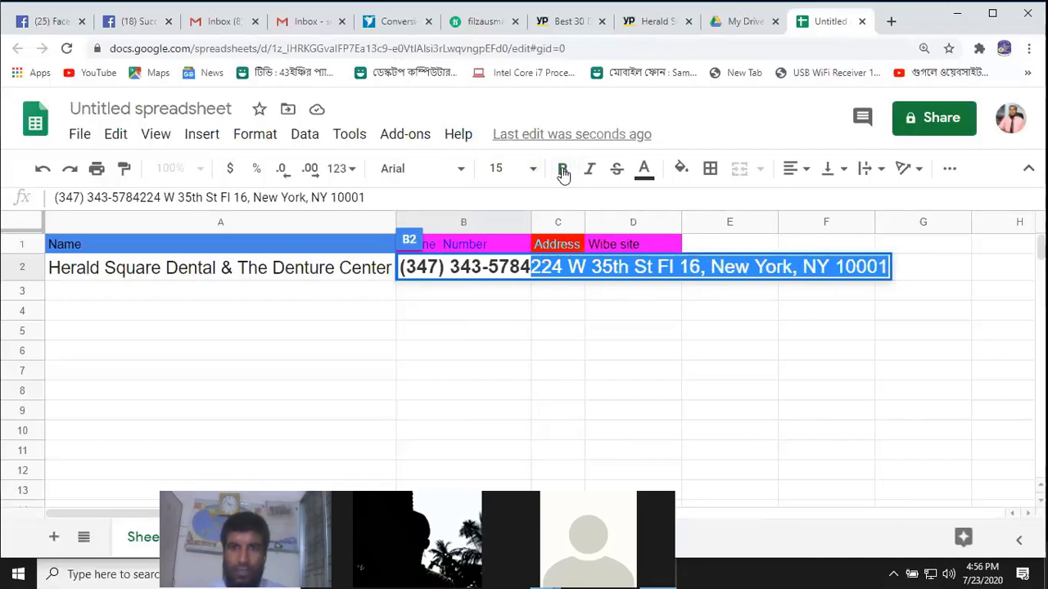
pyautogui.click(797, 271)
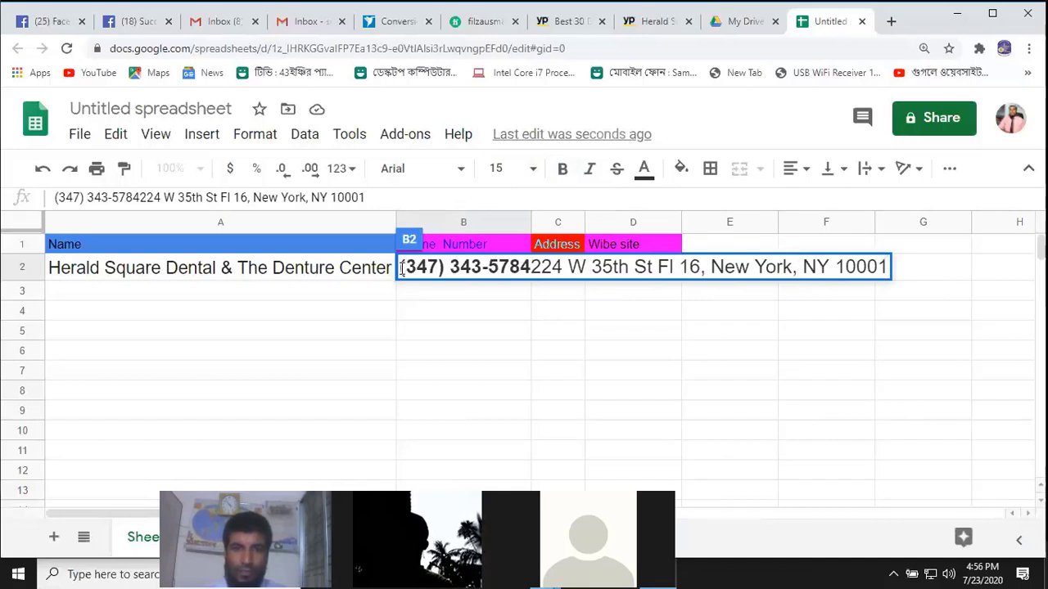
pyautogui.moveTo(401, 271); pyautogui.dragTo(536, 258)
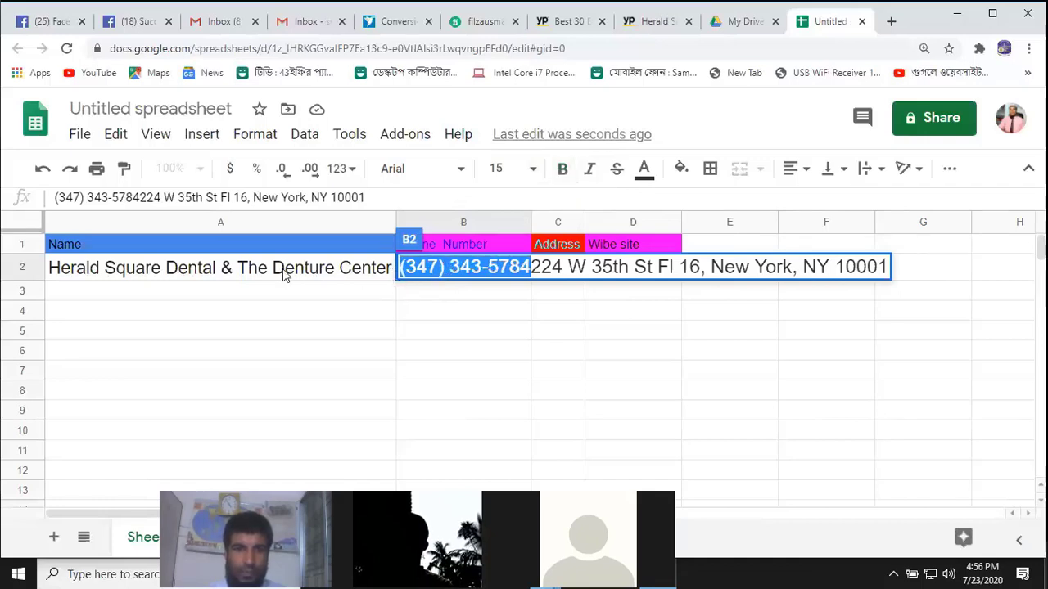
pyautogui.click(533, 262)
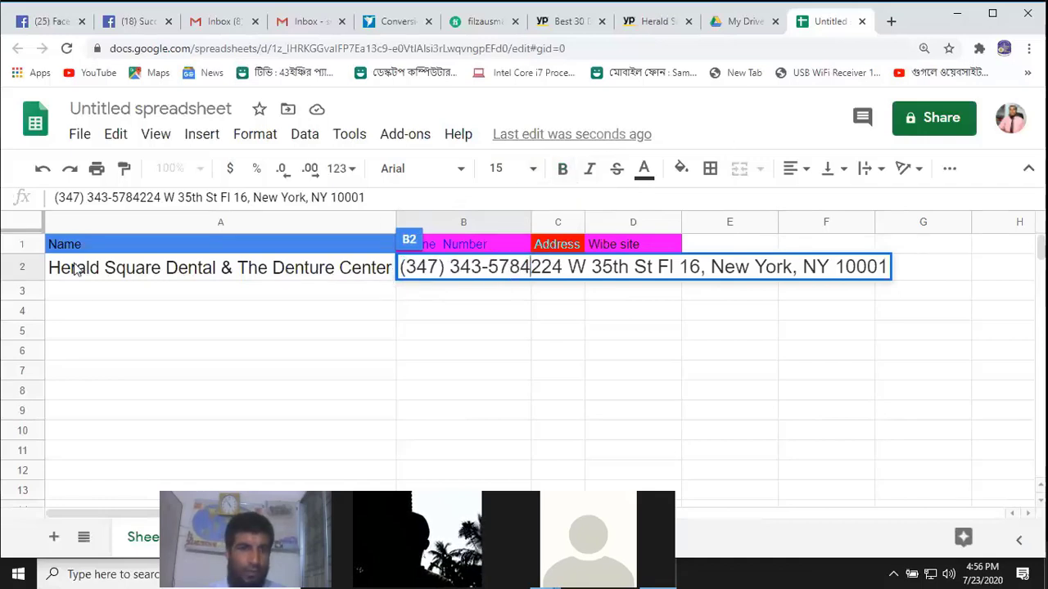
pyautogui.click(98, 273)
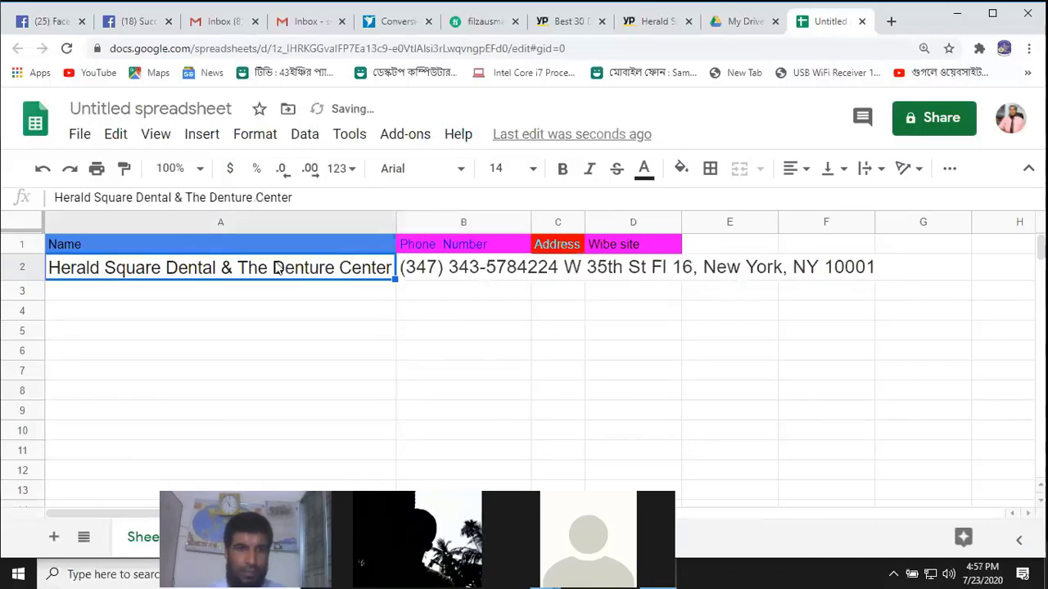
# Widen column C under the Address header until it reaches the end of the address text in row 2
pyautogui.click(772, 272)
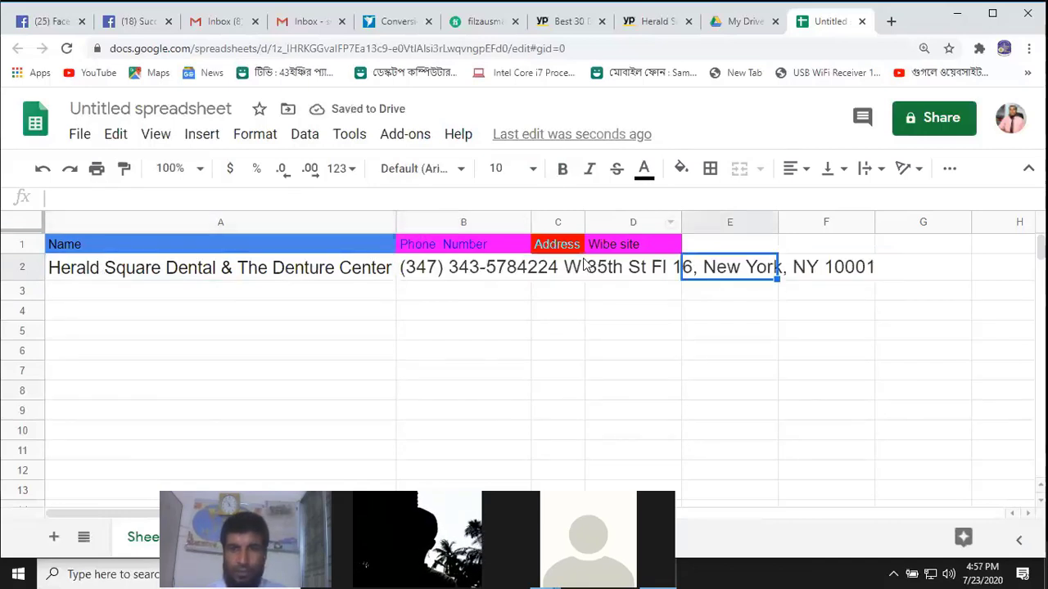
pyautogui.click(582, 264)
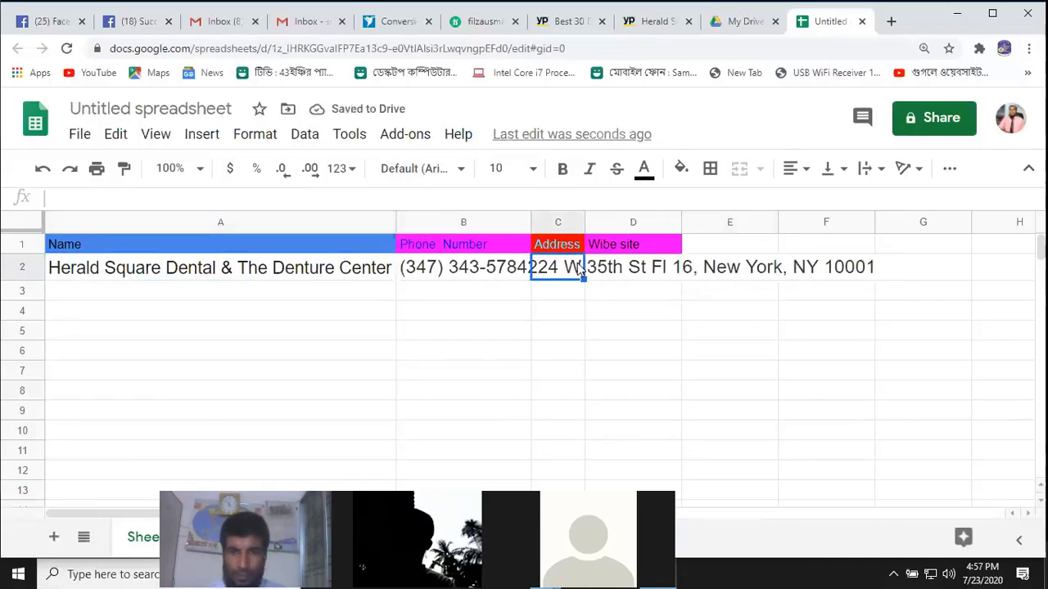
pyautogui.click(582, 219)
pyautogui.click(582, 219)
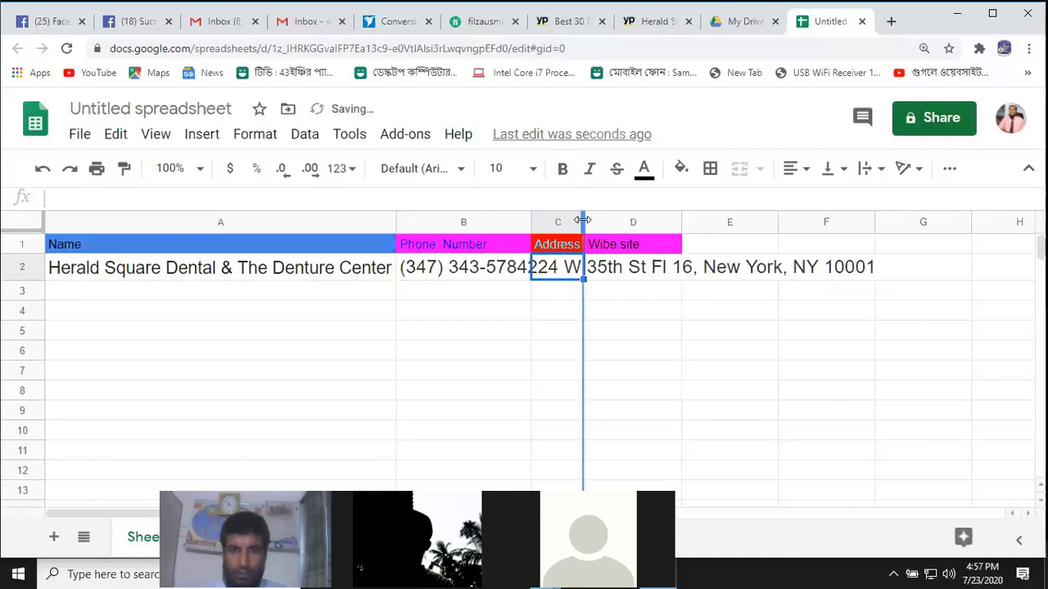
pyautogui.click(582, 220)
pyautogui.moveTo(582, 220); pyautogui.dragTo(870, 217)
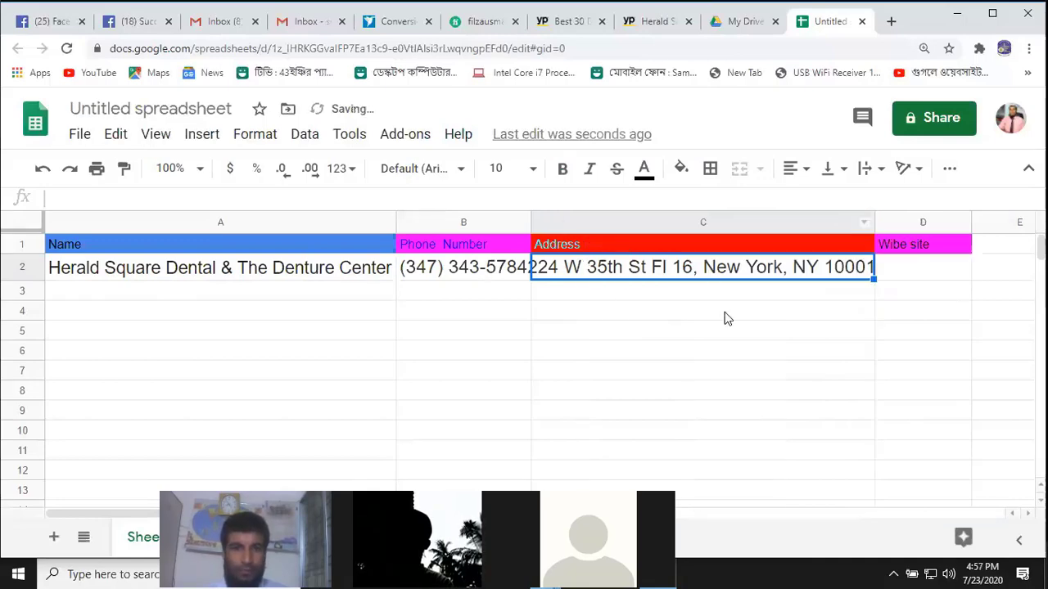
pyautogui.click(927, 268)
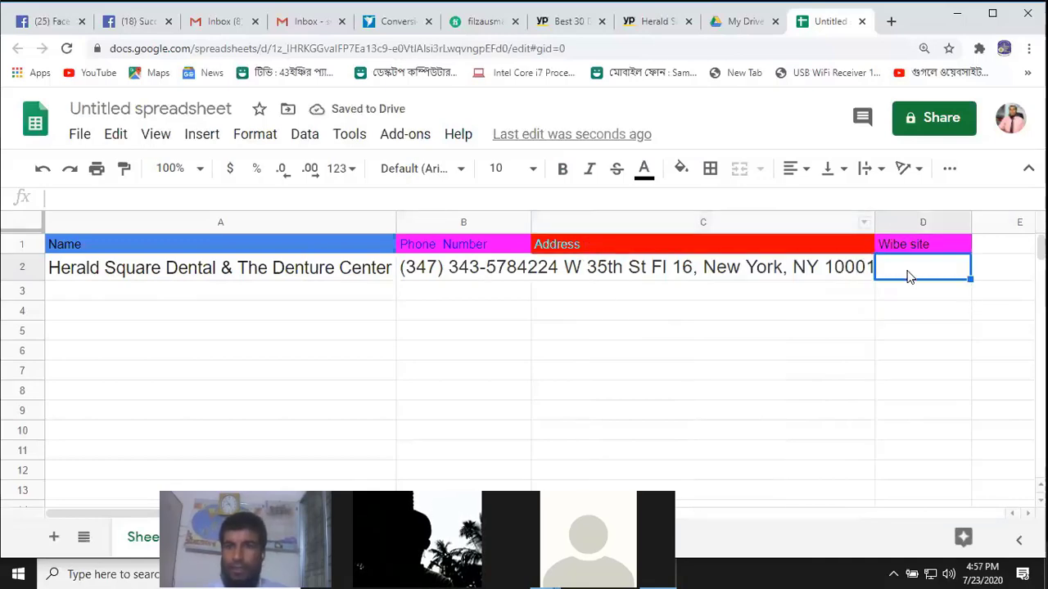
pyautogui.click(653, 21)
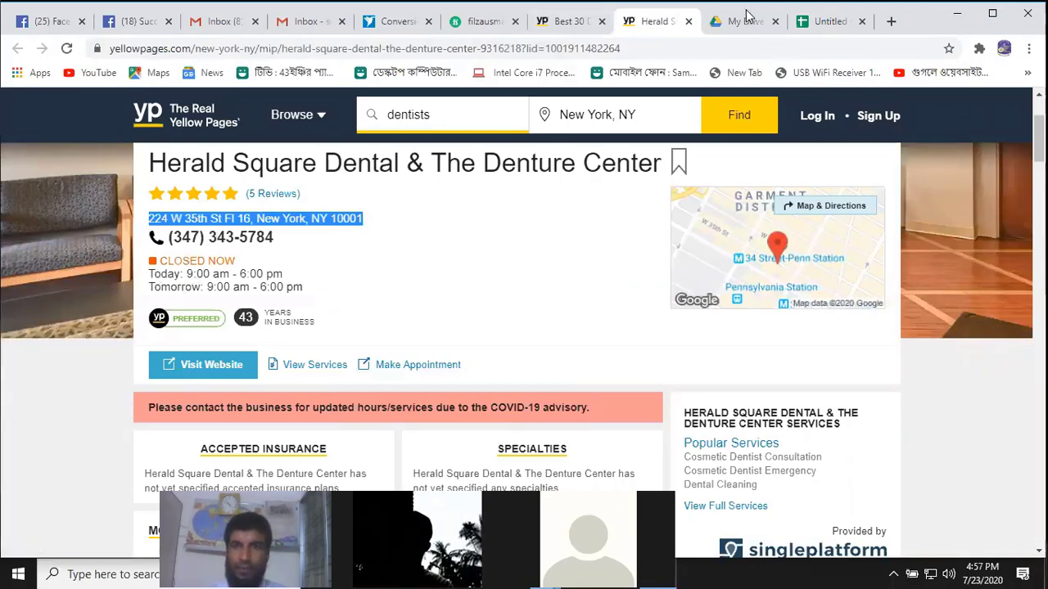
pyautogui.click(828, 22)
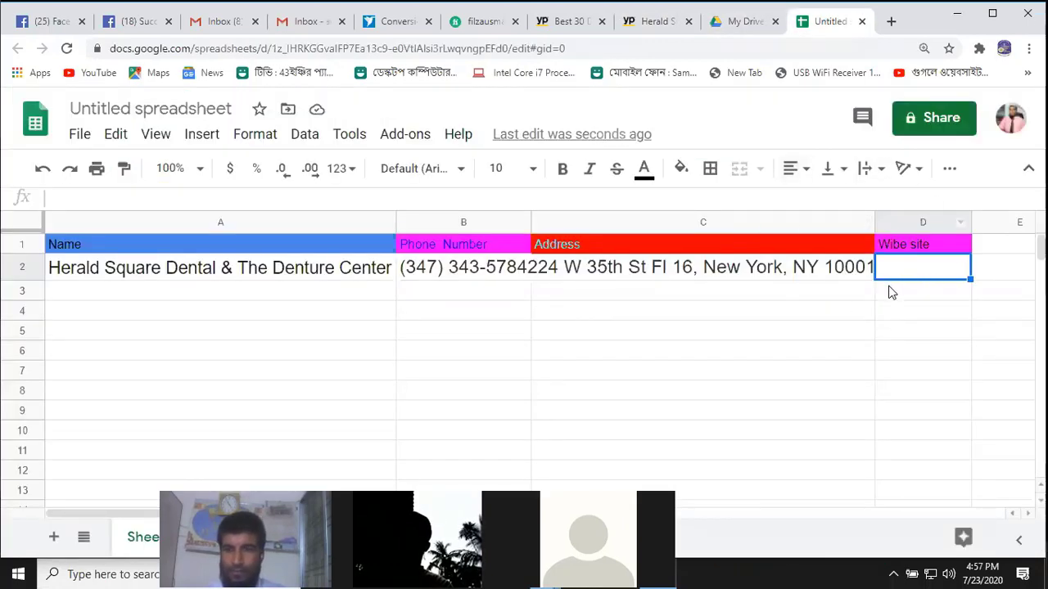
# Correct the header in cell D1 to "Website"
pyautogui.click(896, 250)
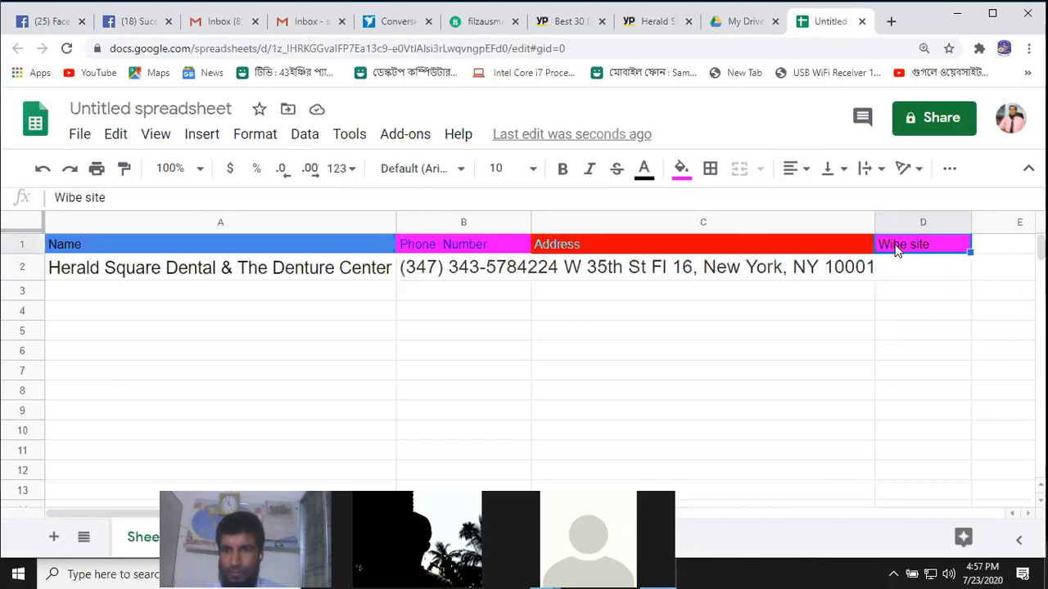
pyautogui.doubleClick(908, 249)
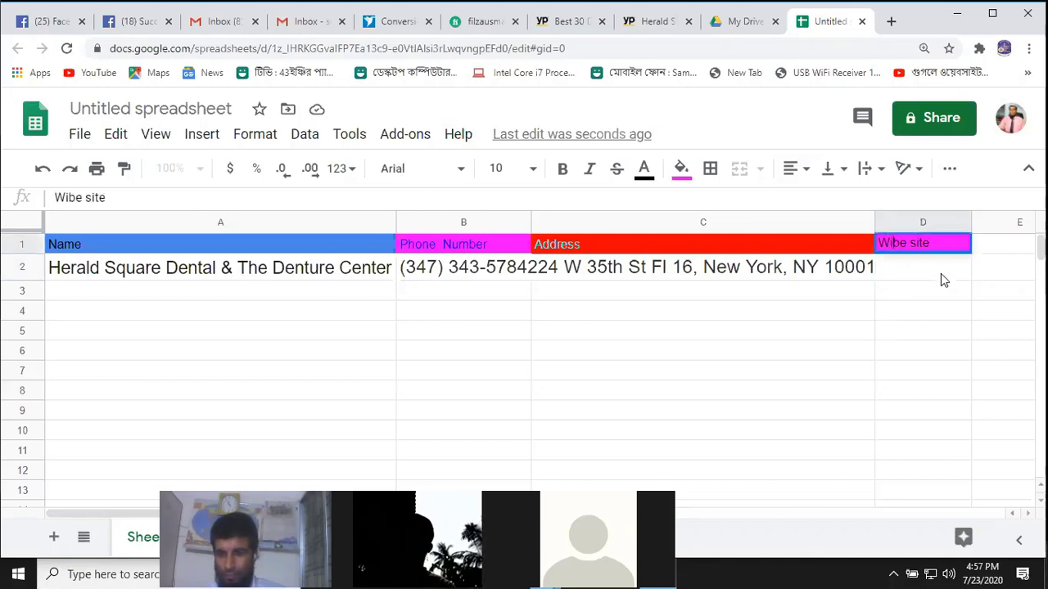
pyautogui.press('BackSpace')
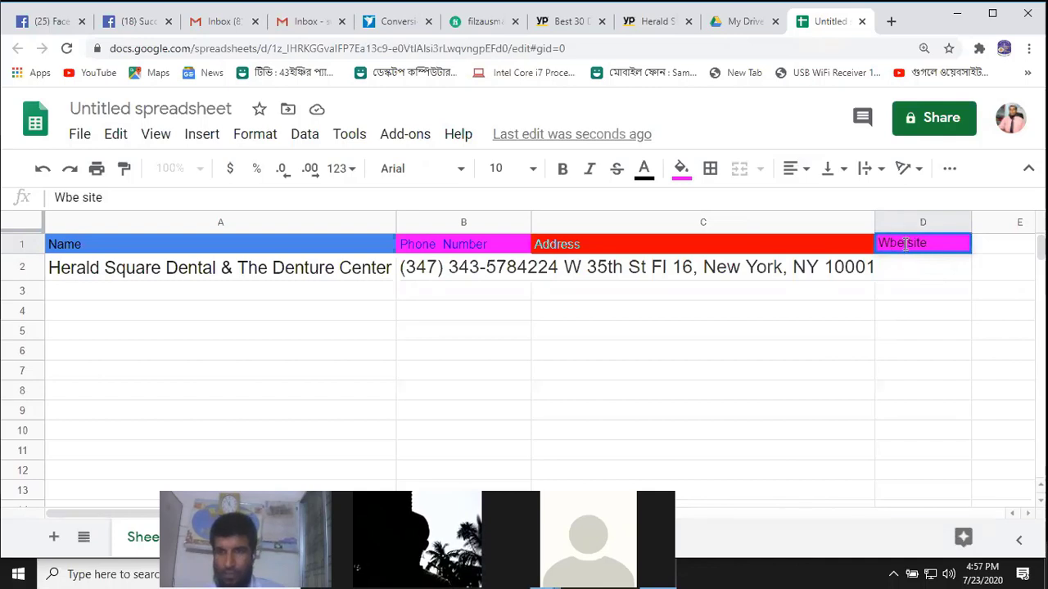
pyautogui.press('BackSpace')
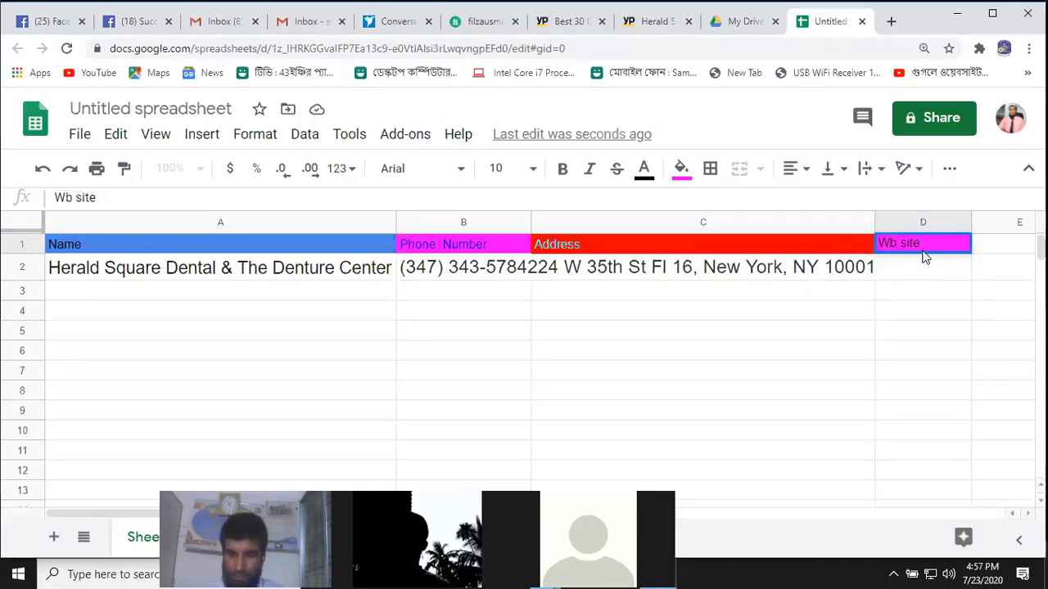
pyautogui.write('e')
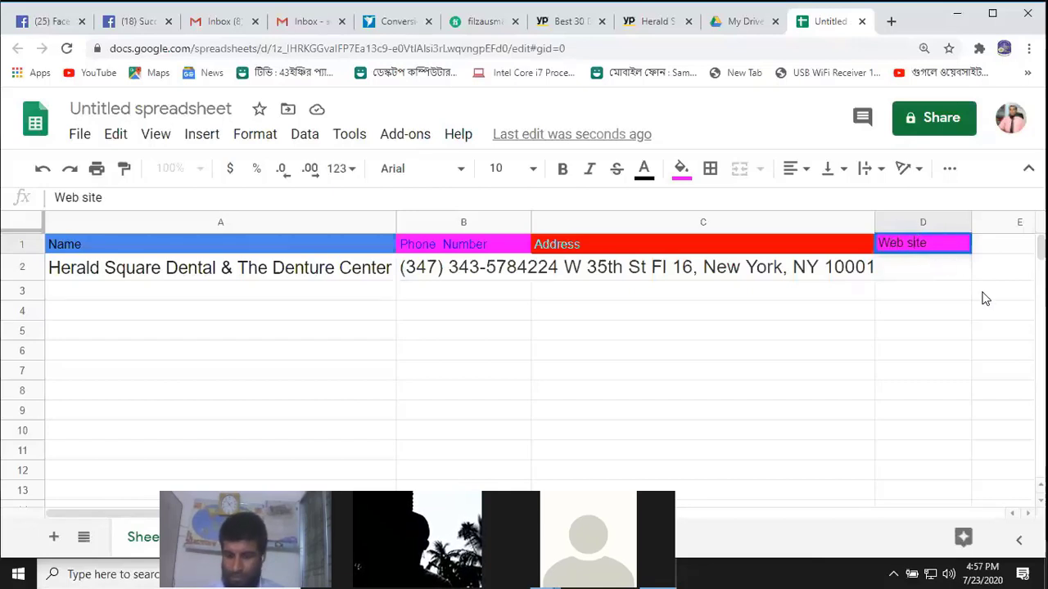
pyautogui.press('BackSpace')
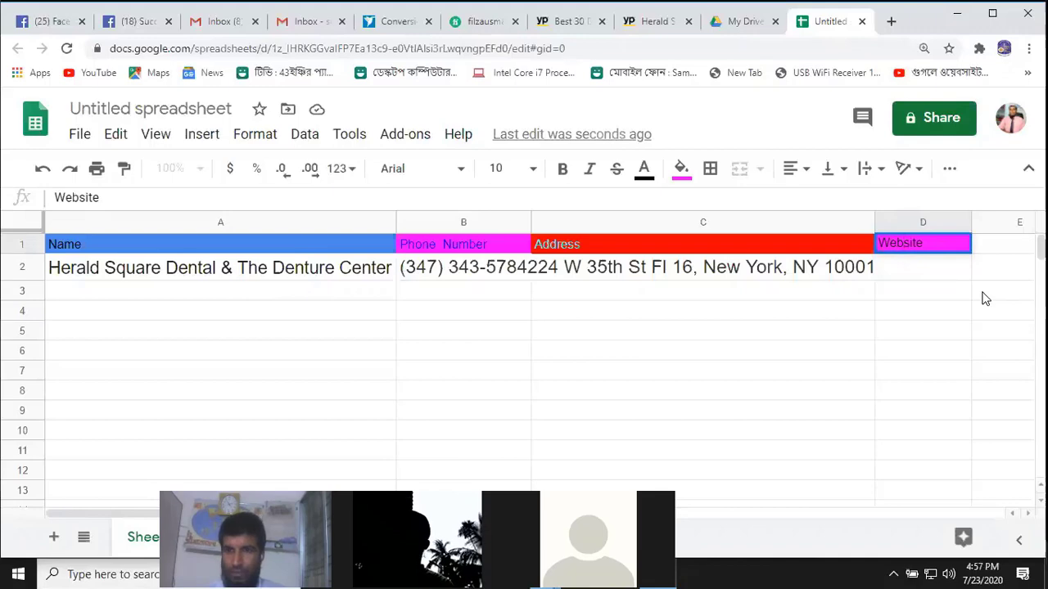
# Copy the website link address from the Herald Square Dental listing on Yellow Pages into cell D2, and fit column D to it
pyautogui.click(646, 21)
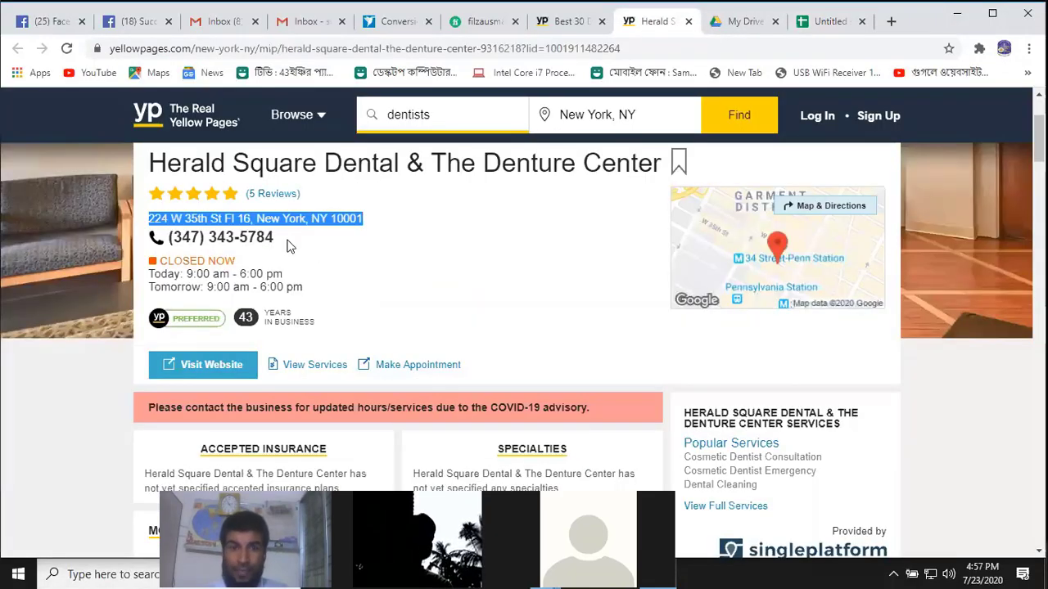
pyautogui.rightClick(215, 366)
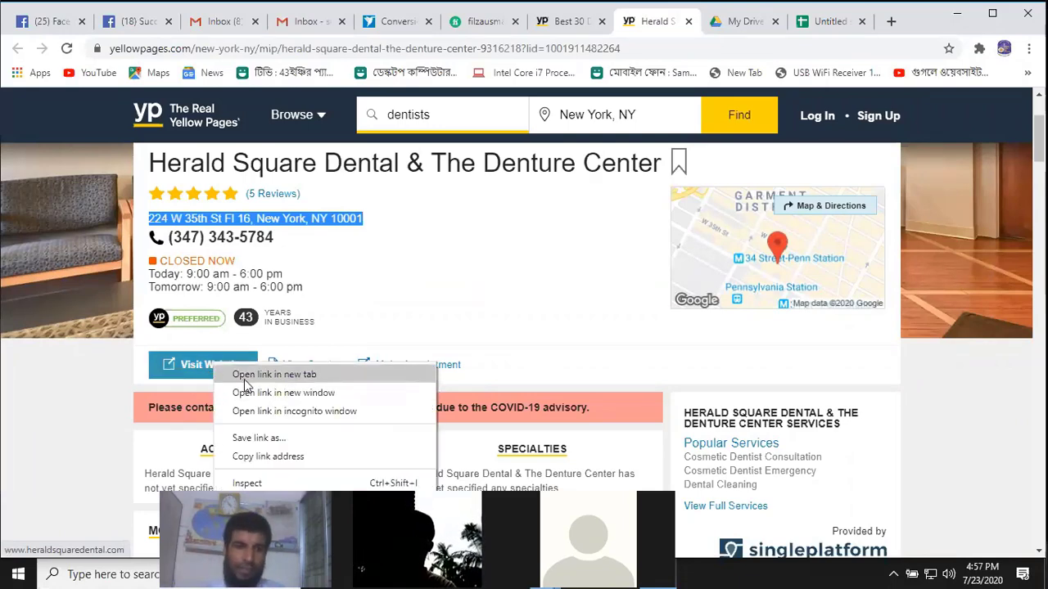
pyautogui.click(267, 456)
pyautogui.click(828, 21)
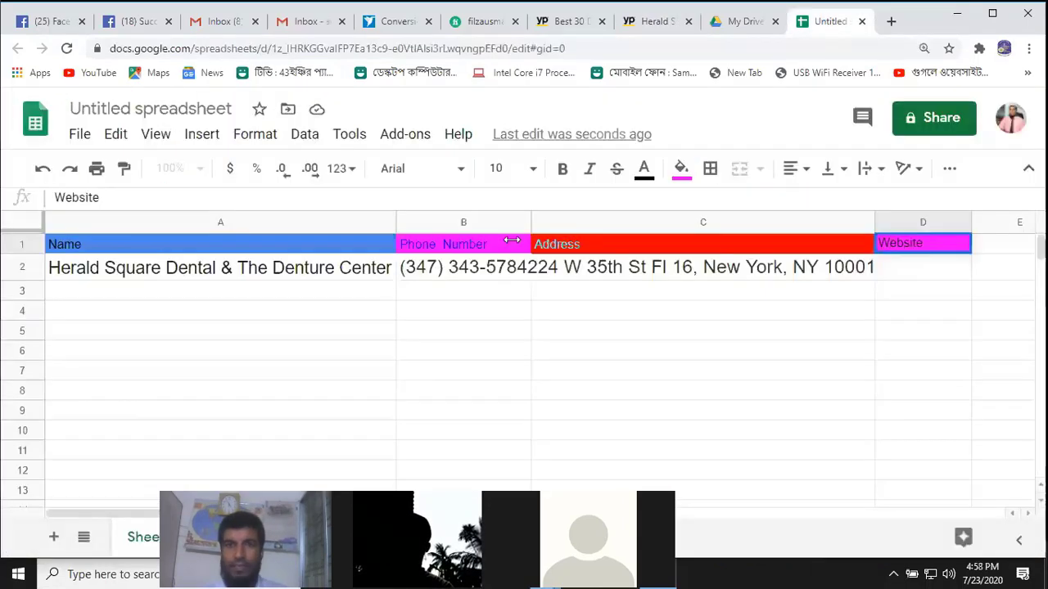
pyautogui.click(900, 270)
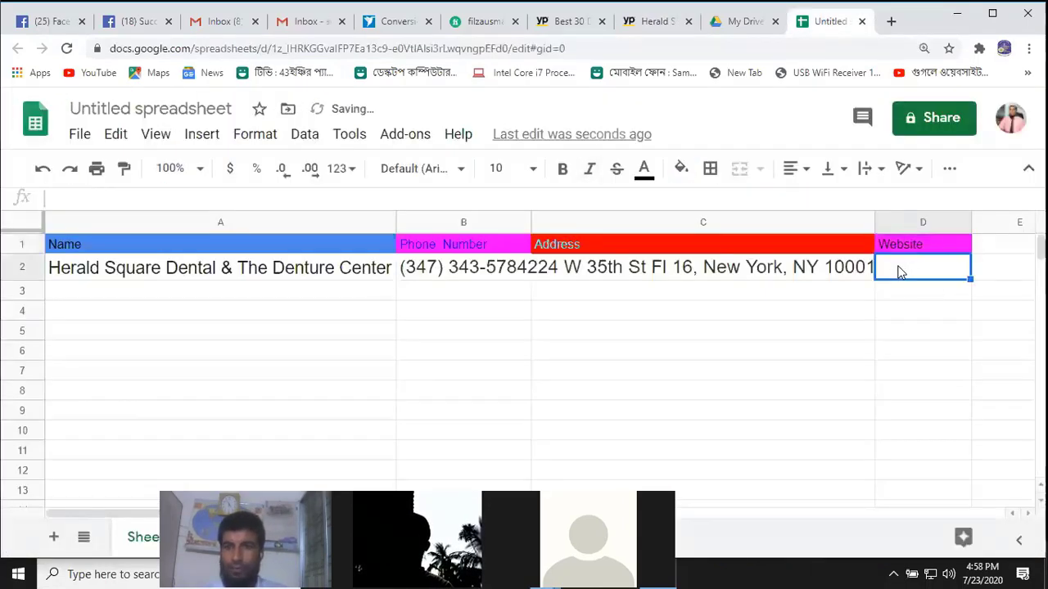
pyautogui.rightClick(899, 270)
pyautogui.click(953, 225)
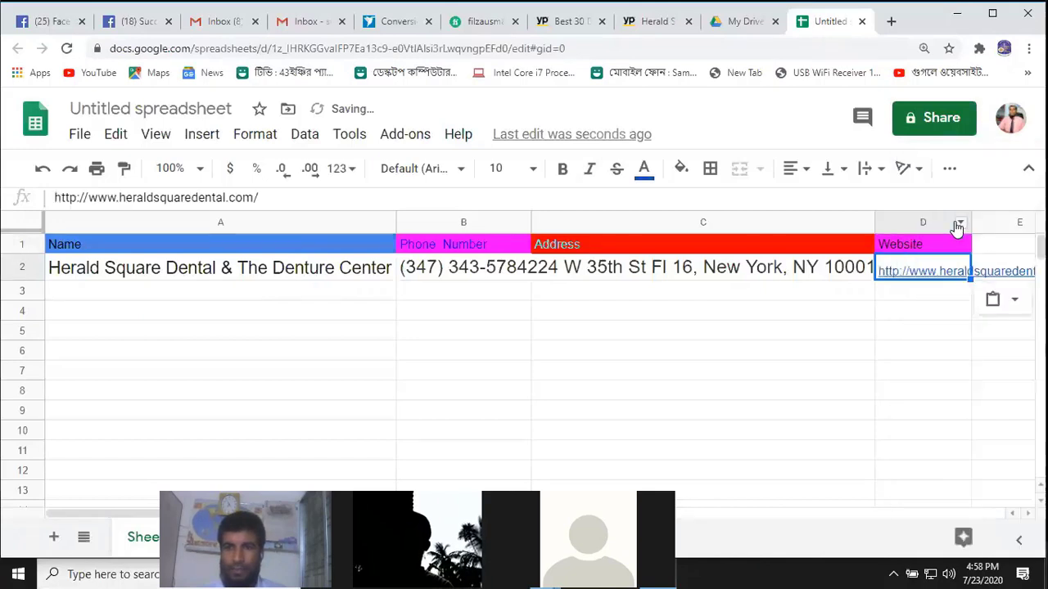
pyautogui.doubleClick(969, 225)
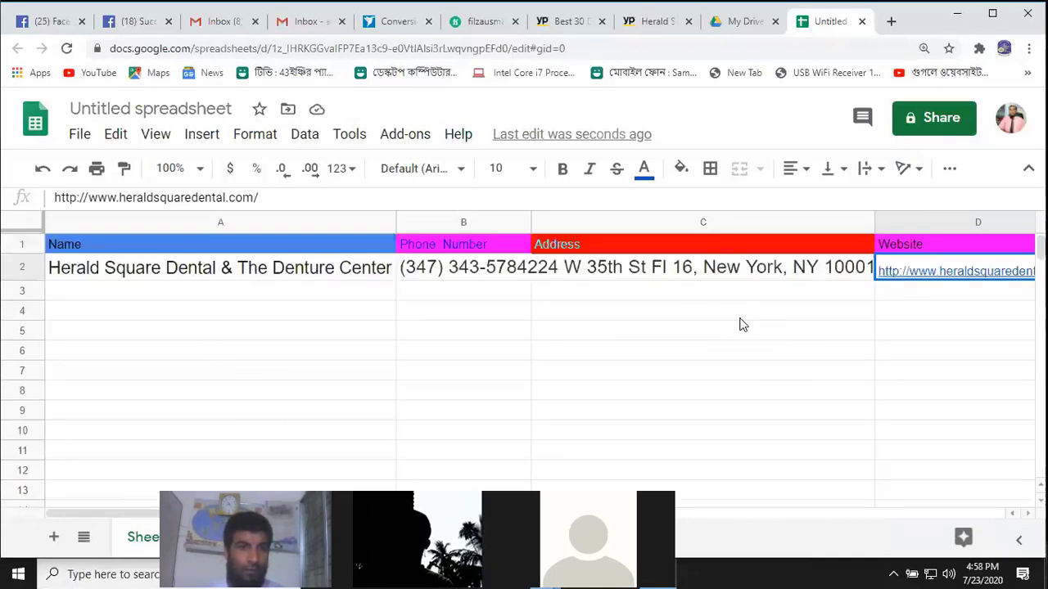
# Close the Herald Square Dental listing and the My Drive page
pyautogui.click(670, 22)
pyautogui.click(689, 22)
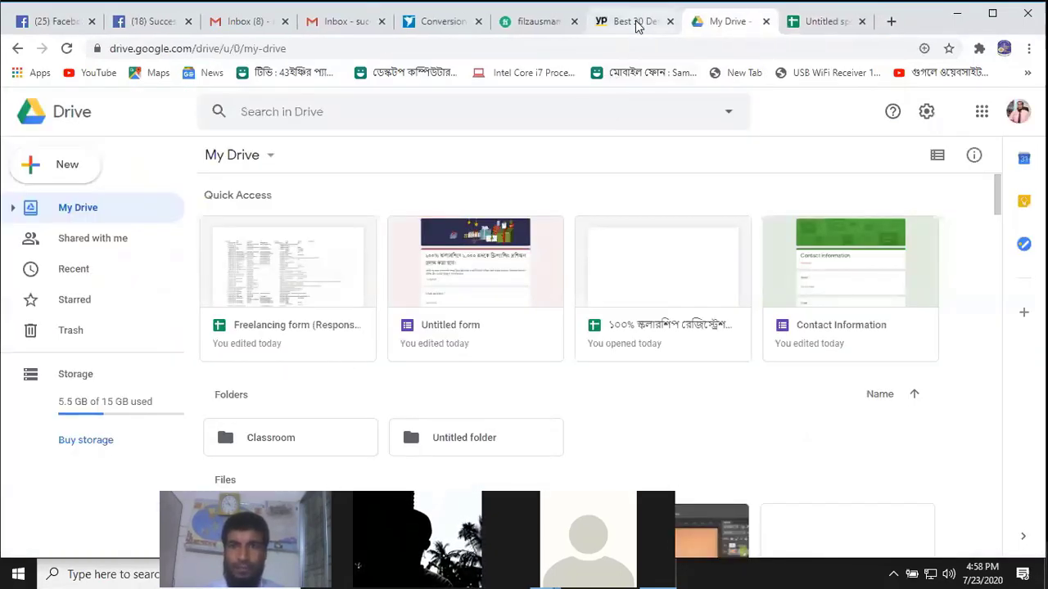
pyautogui.click(638, 27)
pyautogui.click(760, 31)
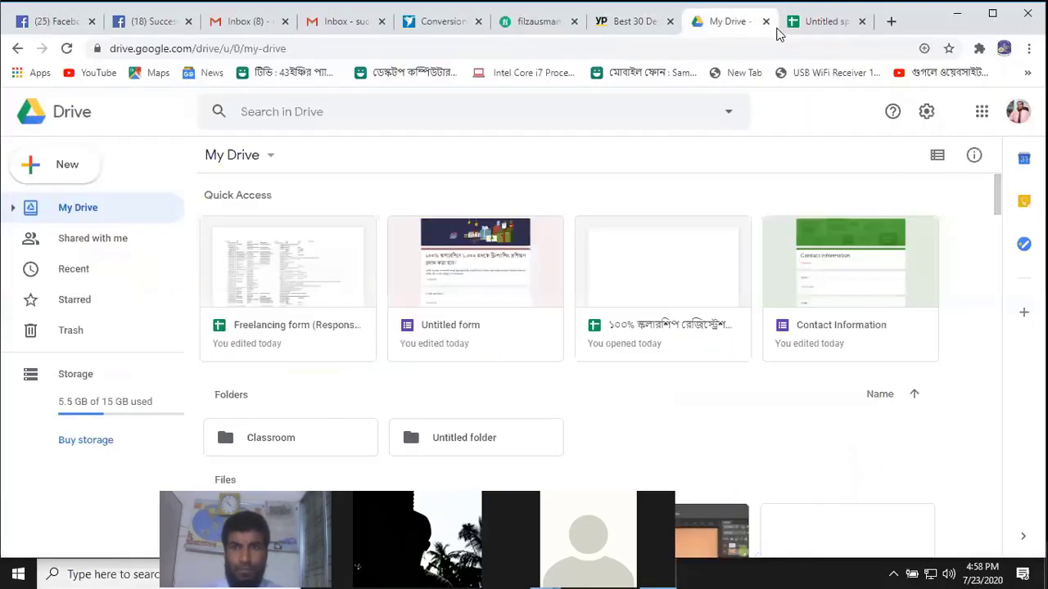
pyautogui.click(765, 22)
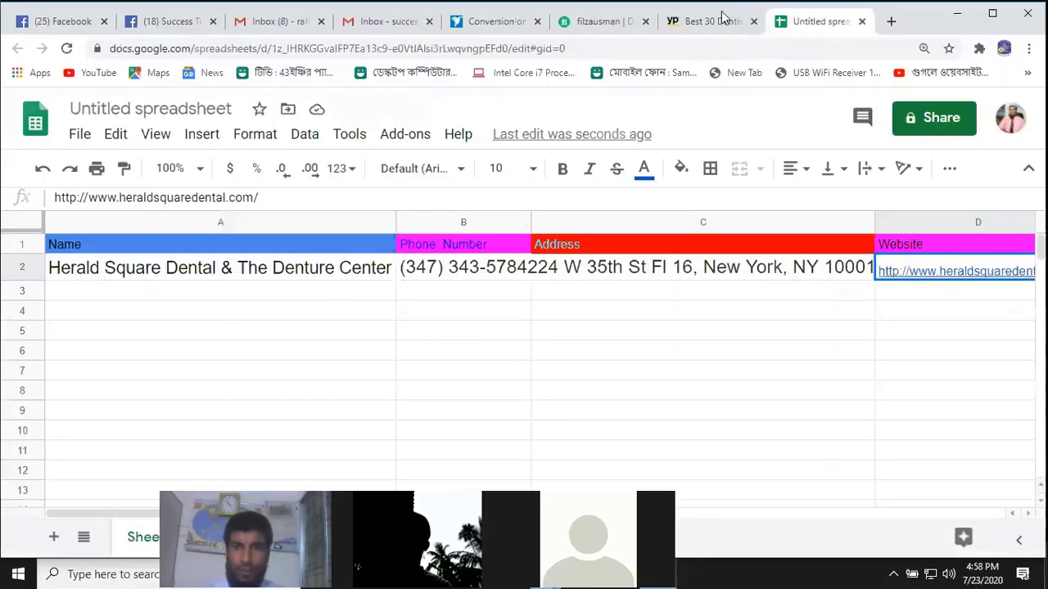
# From the Yellow Pages dentist results, open the Preferred Dental Care of Chelsea listing in a separate browser tab and switch to it
pyautogui.click(712, 21)
pyautogui.scroll(-1, 308, 241)
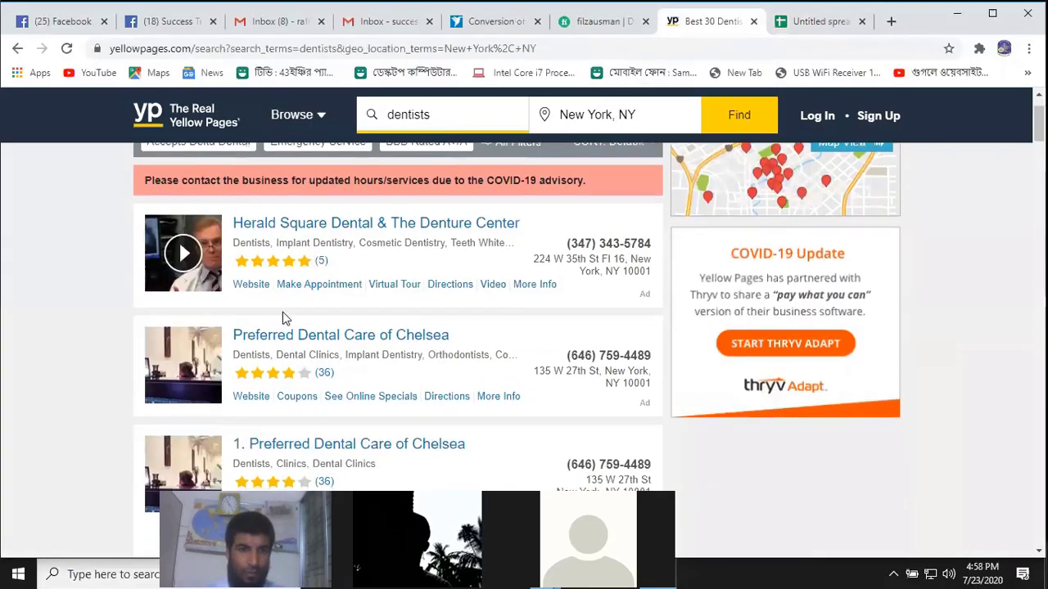
pyautogui.scroll(-1, 320, 307)
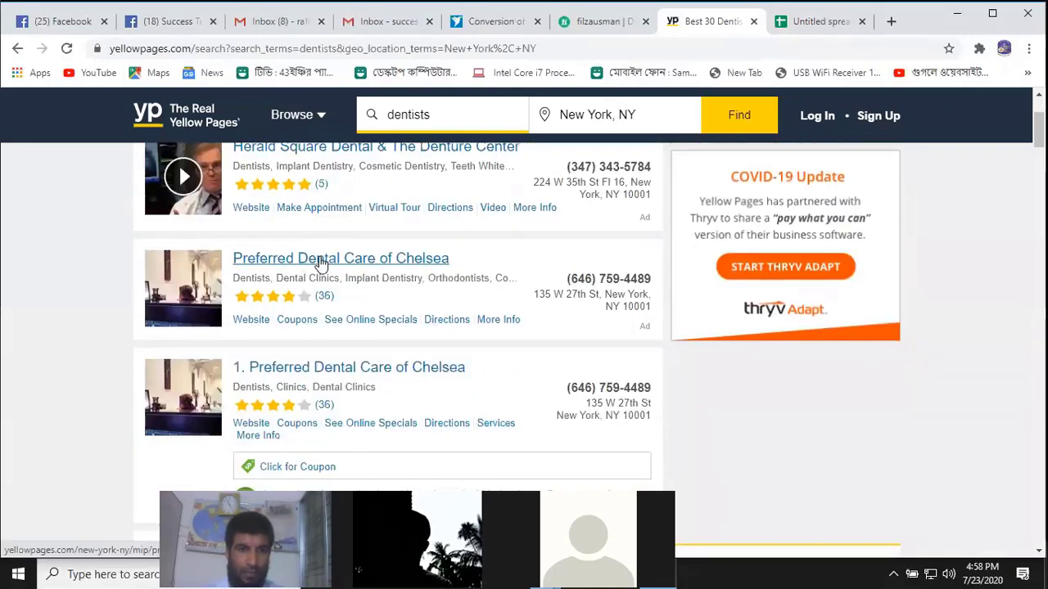
pyautogui.rightClick(319, 259)
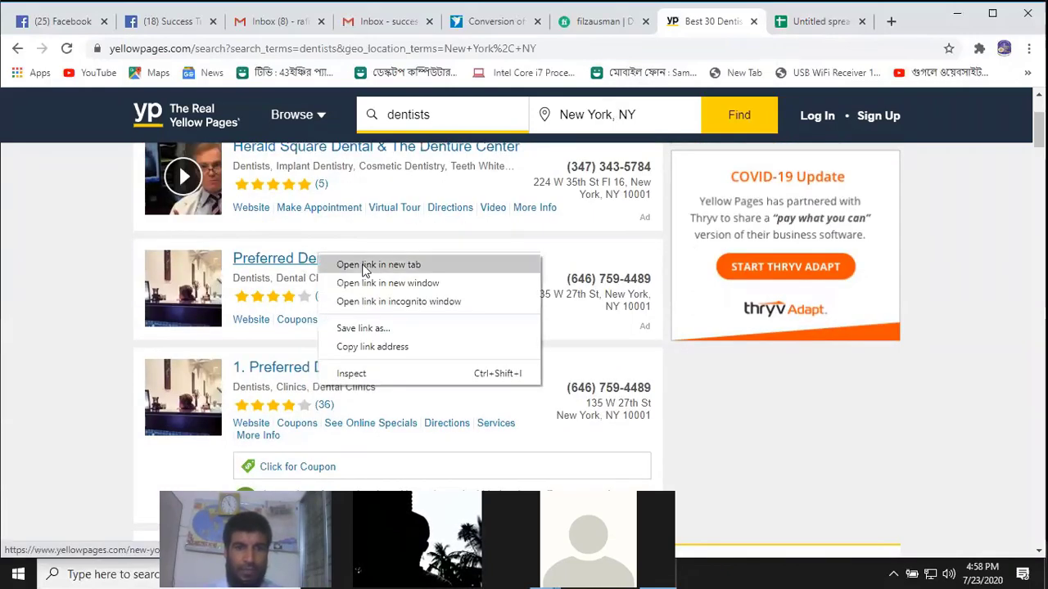
pyautogui.click(373, 265)
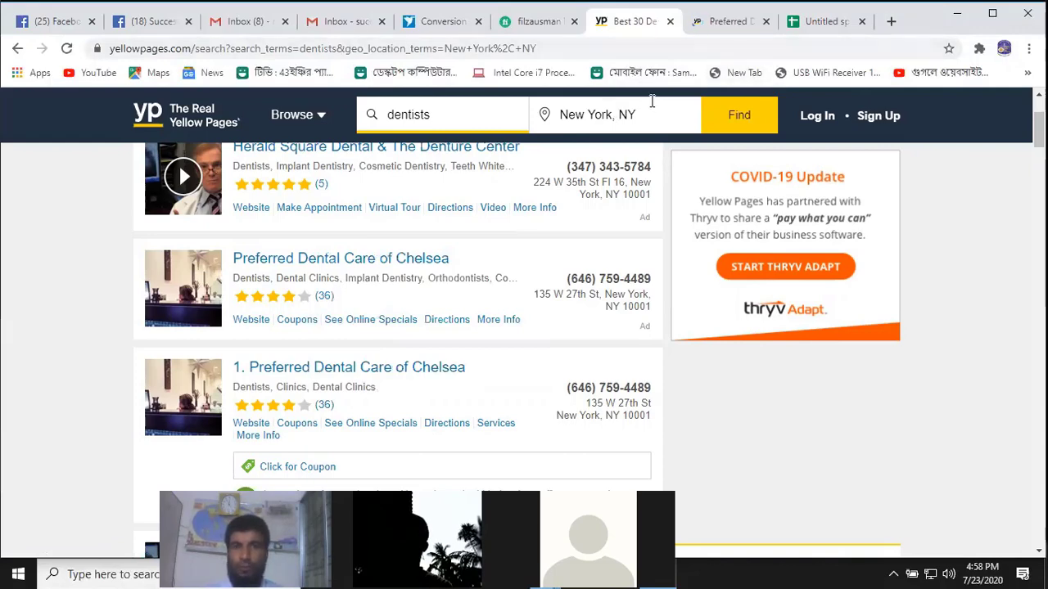
pyautogui.click(733, 23)
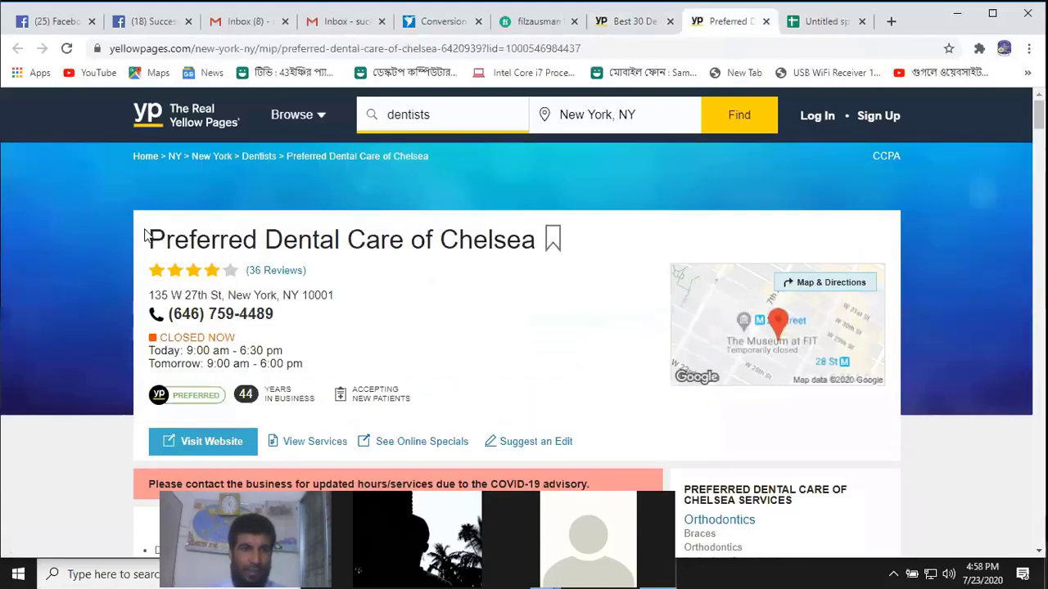
# Copy the business name "Preferred Dental Care of Chelsea" from its listing into cell A3 of the spreadsheet
pyautogui.moveTo(148, 238); pyautogui.dragTo(530, 250)
pyautogui.hotkey('ctrl', 'c')
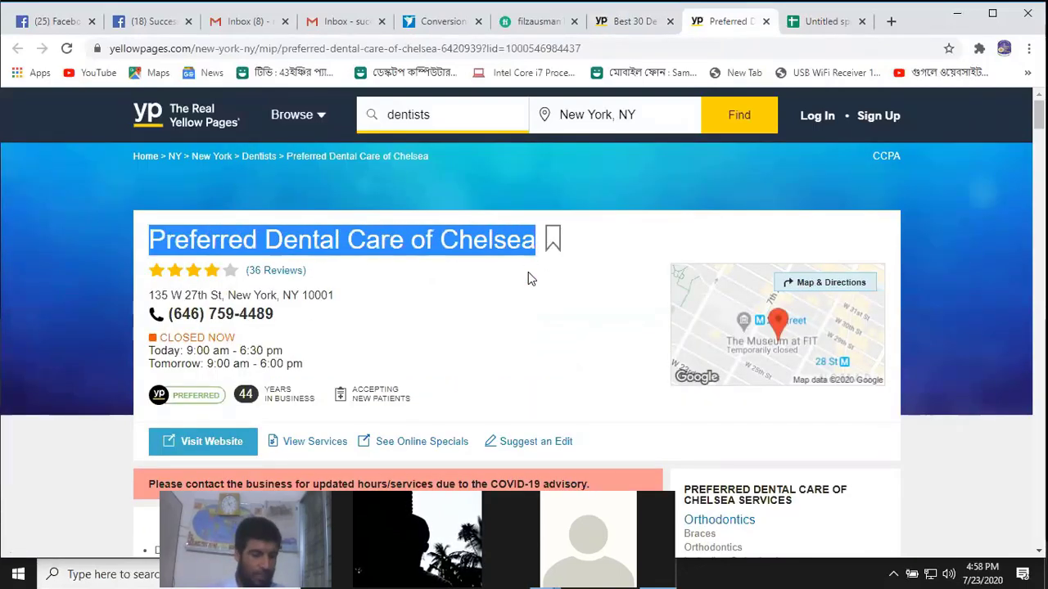
pyautogui.click(827, 24)
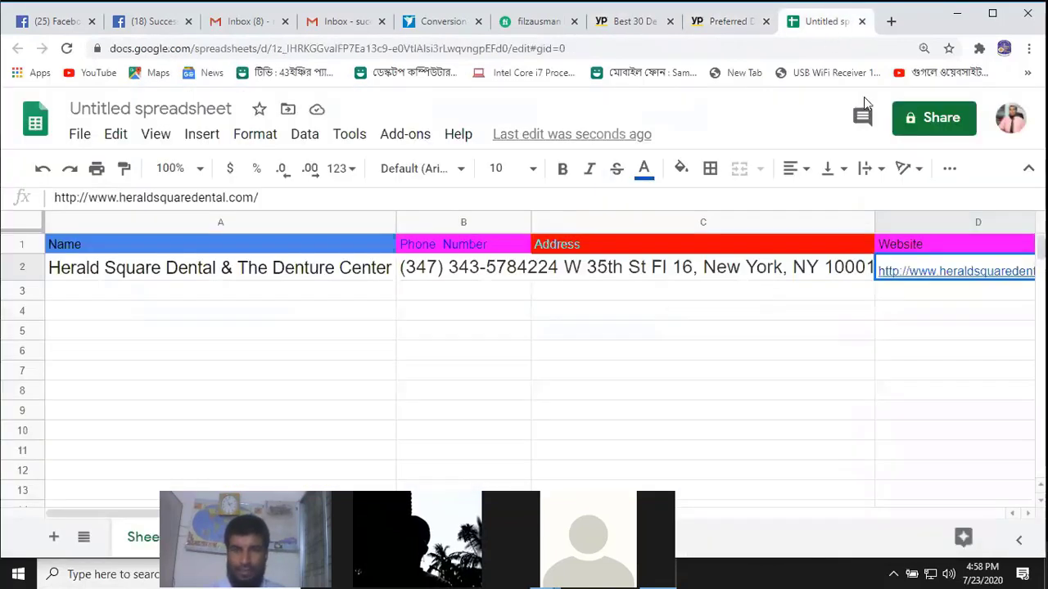
pyautogui.click(105, 293)
pyautogui.hotkey('ctrl', 'v')
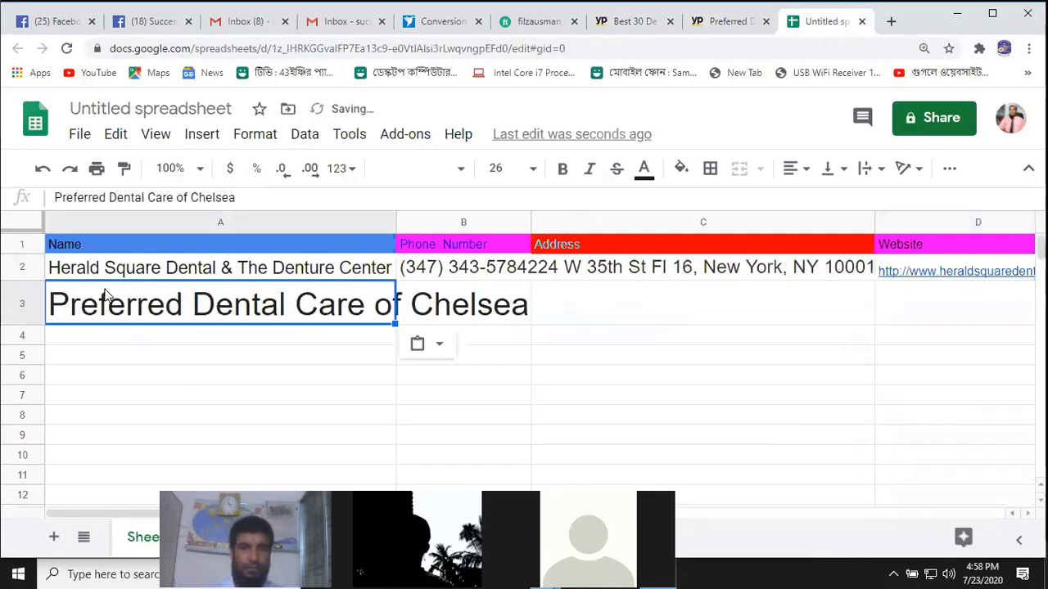
# Widen column A to fit the name in A3, and set that cell's font size to 25
pyautogui.click(394, 227)
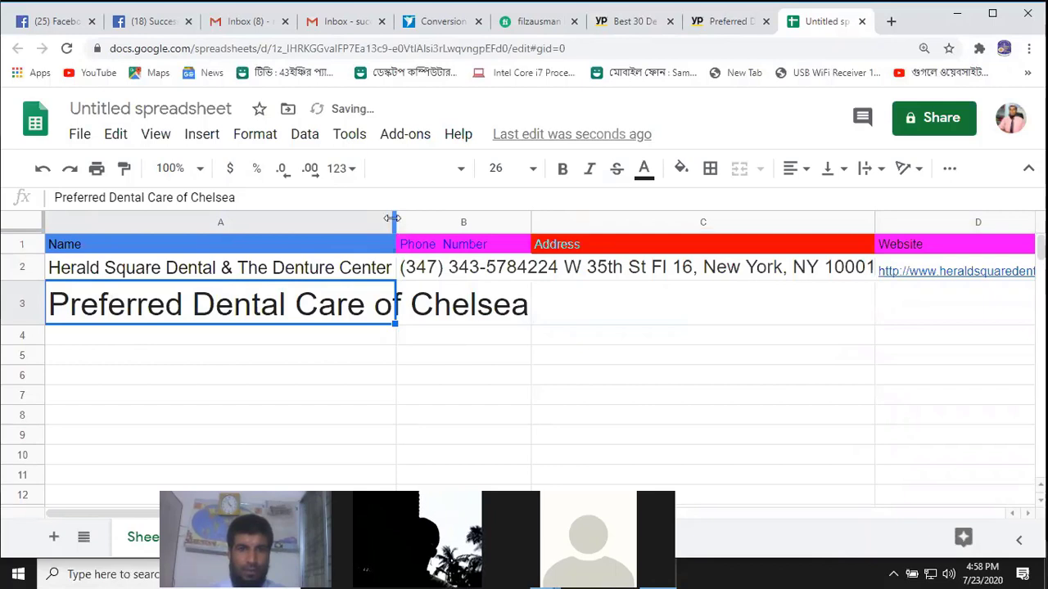
pyautogui.moveTo(393, 218); pyautogui.dragTo(393, 219)
pyautogui.doubleClick(393, 219)
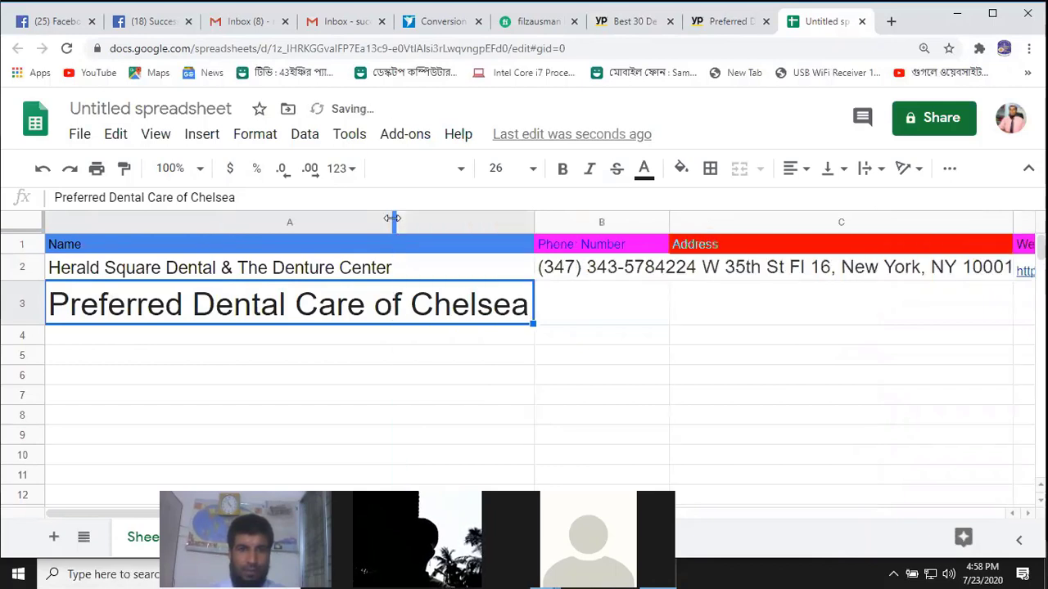
pyautogui.click(533, 171)
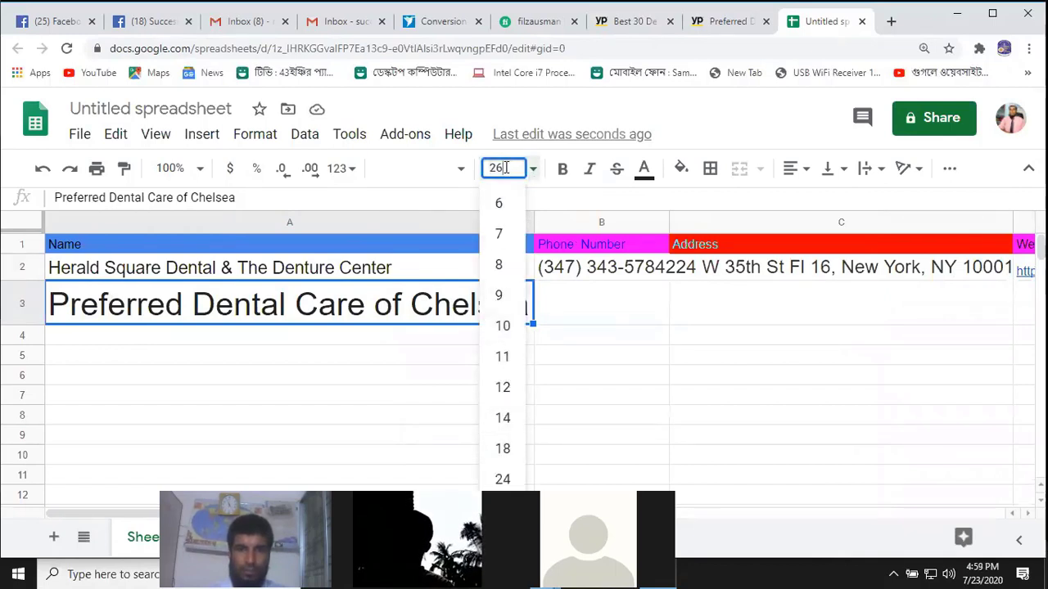
pyautogui.press('BackSpace')
pyautogui.write('5')
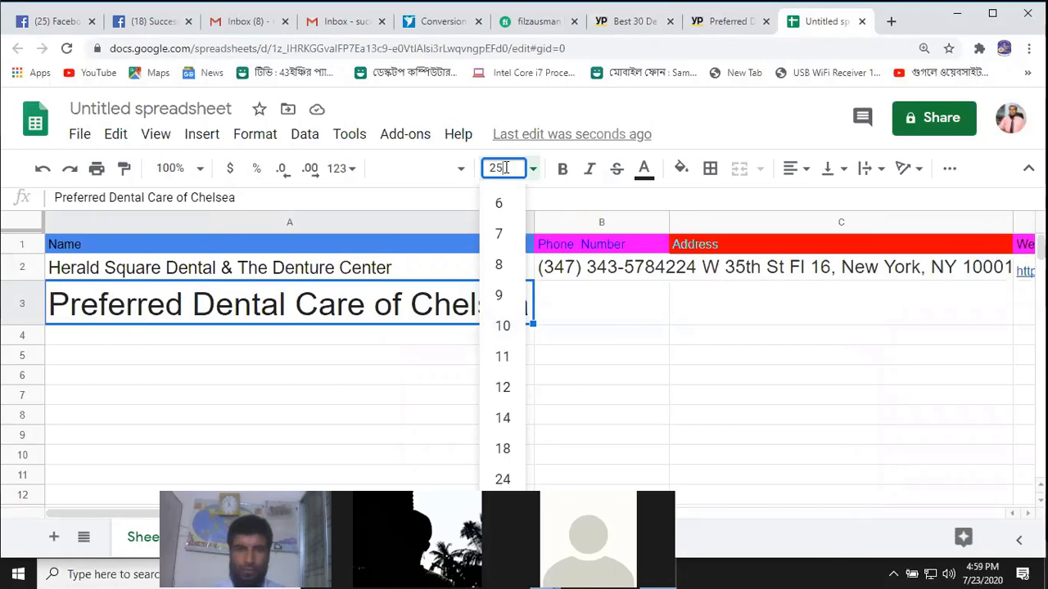
pyautogui.press('Return')
# Set the font size of the name in A3 to 15 and refit column A to its contents
pyautogui.click(505, 167)
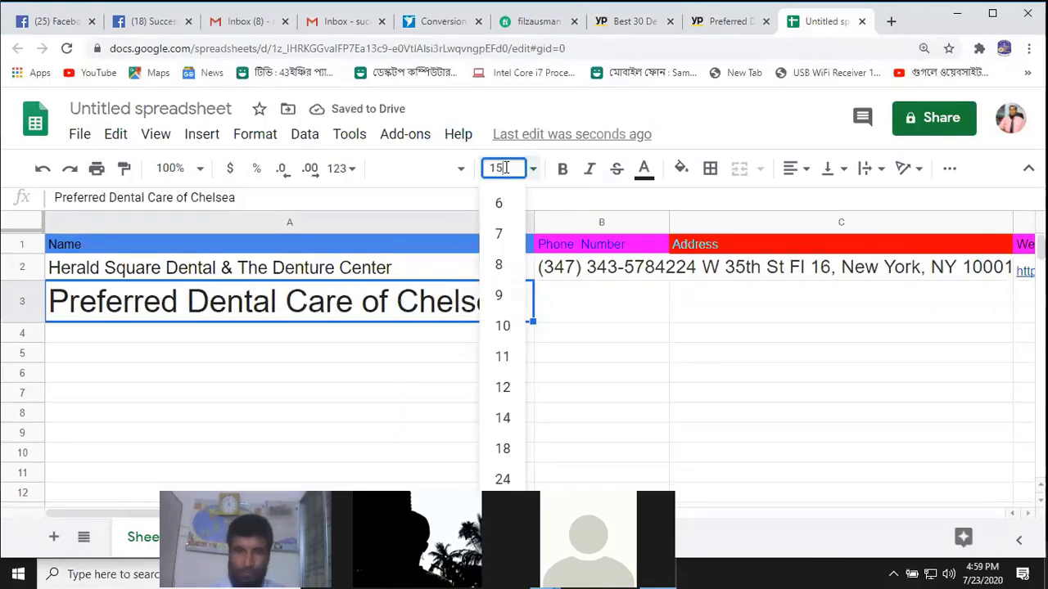
pyautogui.write('15')
pyautogui.press('Return')
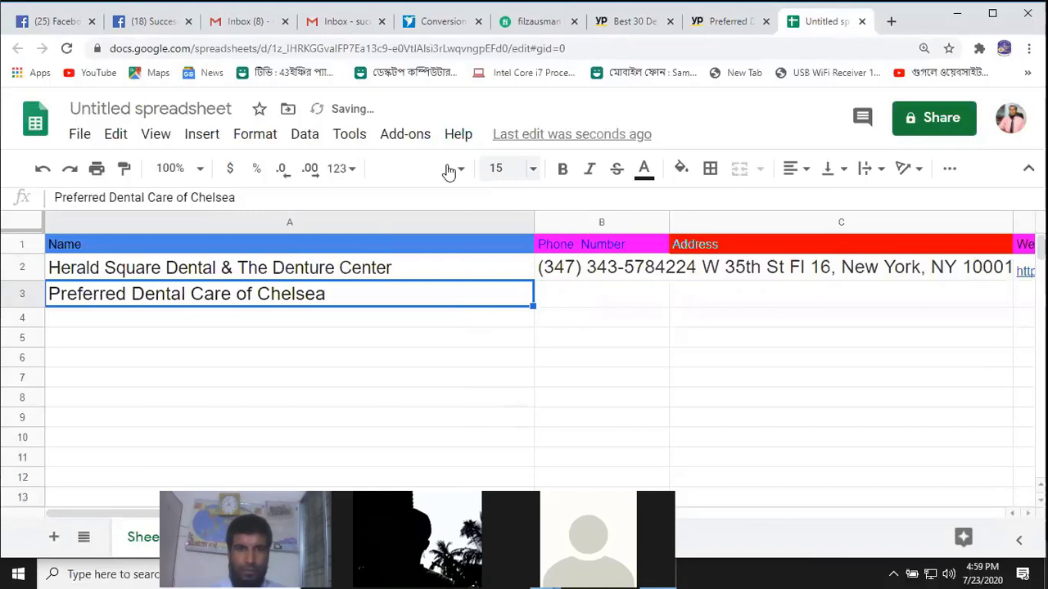
pyautogui.doubleClick(532, 218)
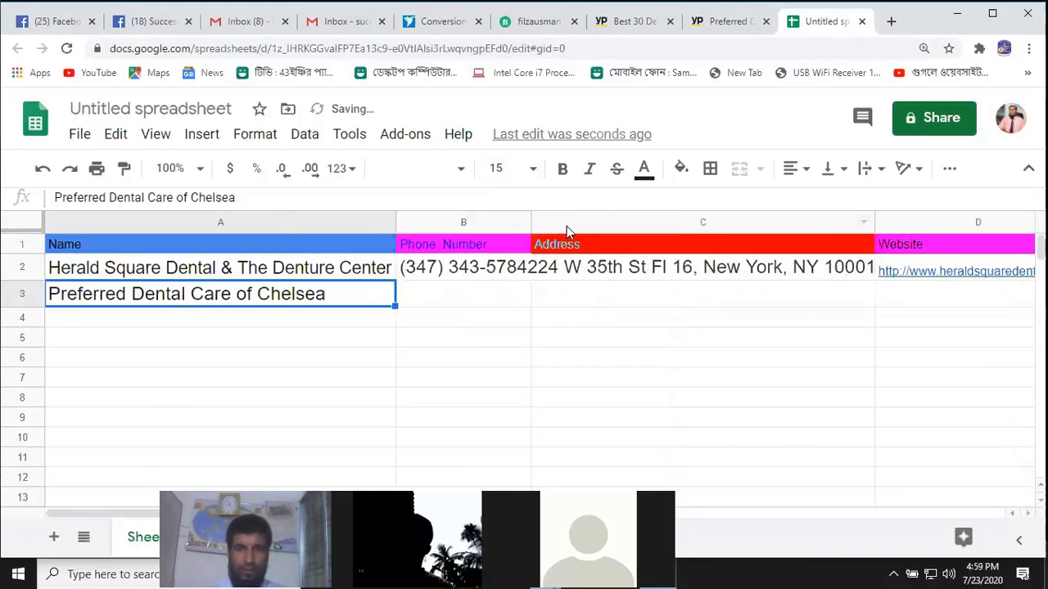
# Copy the phone number from the Preferred Dental Care of Chelsea listing into cell B3 and remove its bold formatting
pyautogui.click(427, 295)
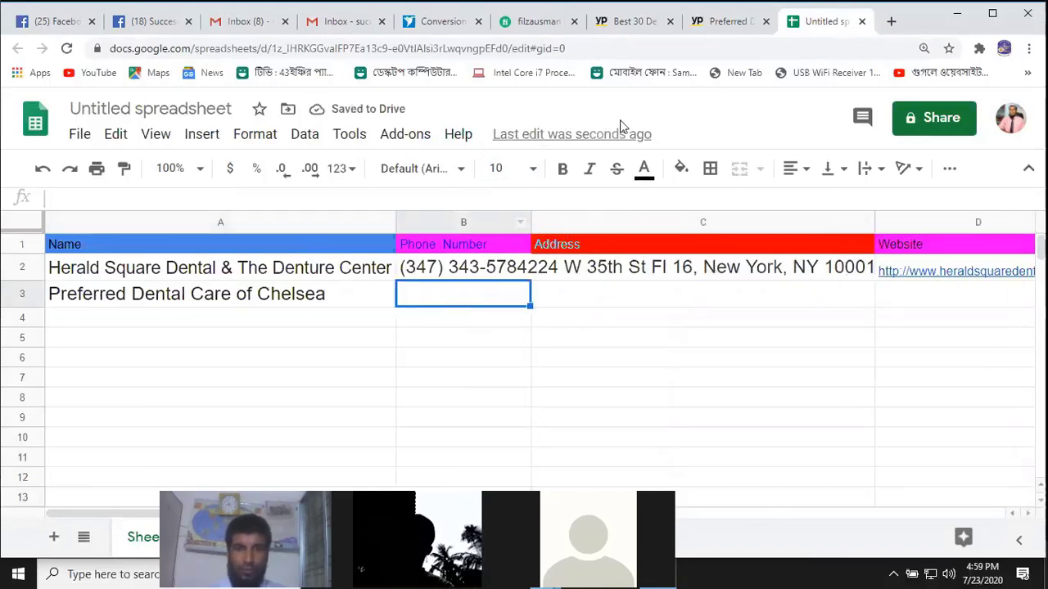
pyautogui.click(725, 23)
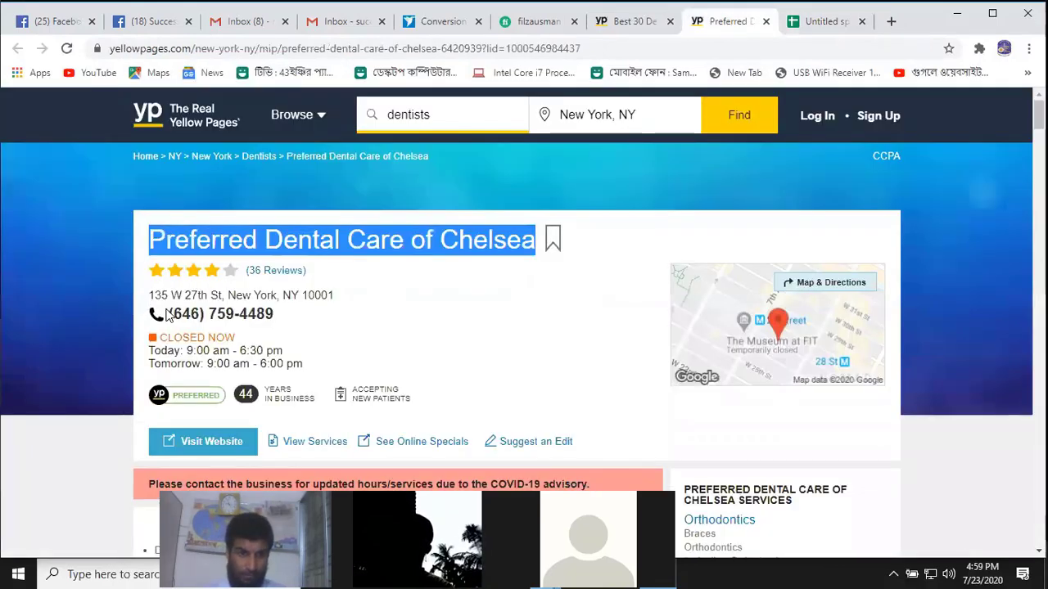
pyautogui.moveTo(170, 314); pyautogui.dragTo(299, 332)
pyautogui.hotkey('ctrl', 'c')
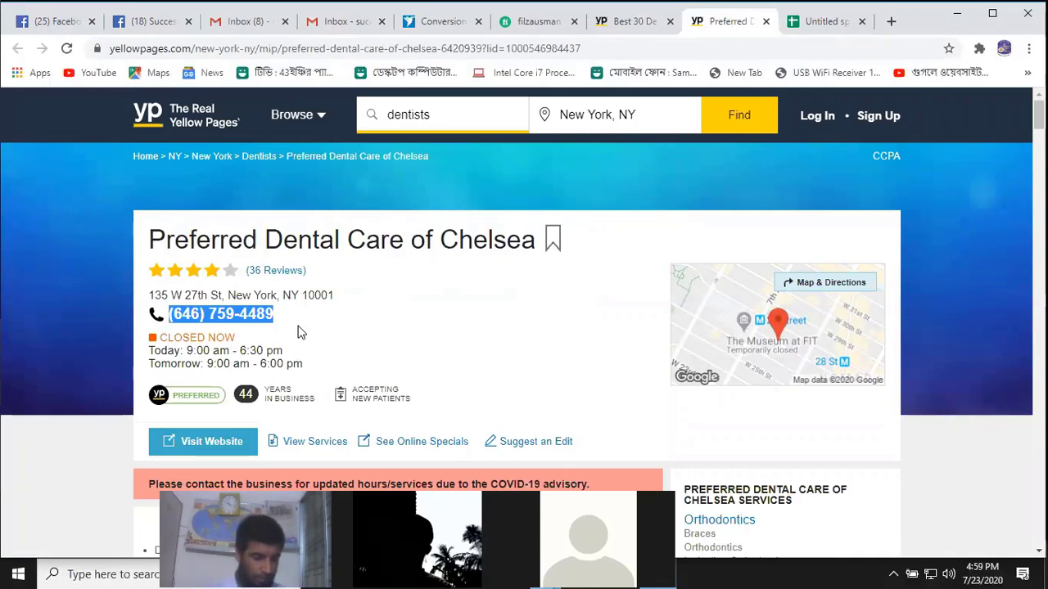
pyautogui.click(821, 22)
pyautogui.rightClick(480, 297)
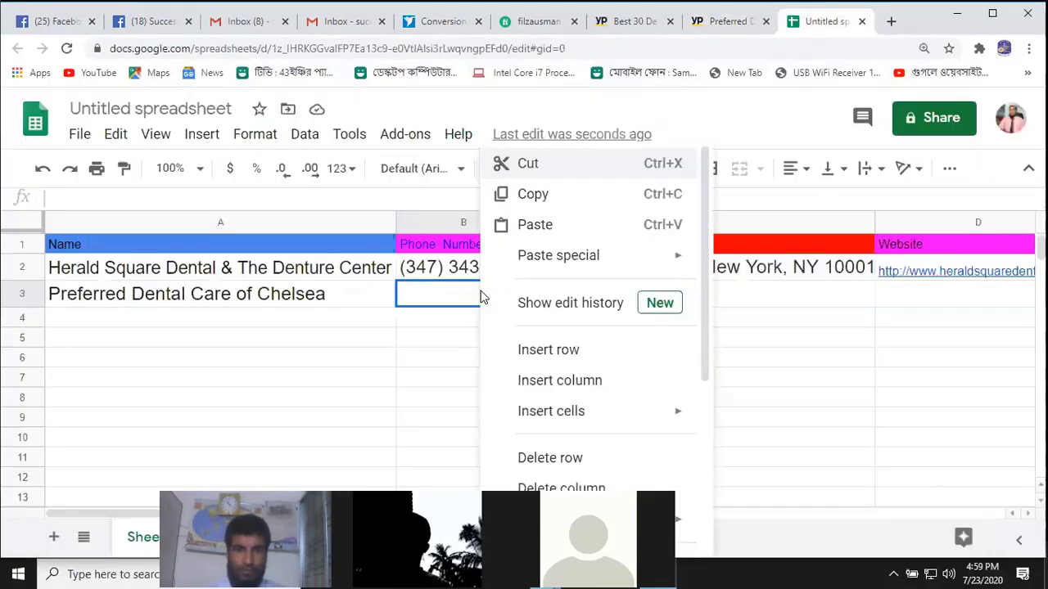
pyautogui.click(552, 224)
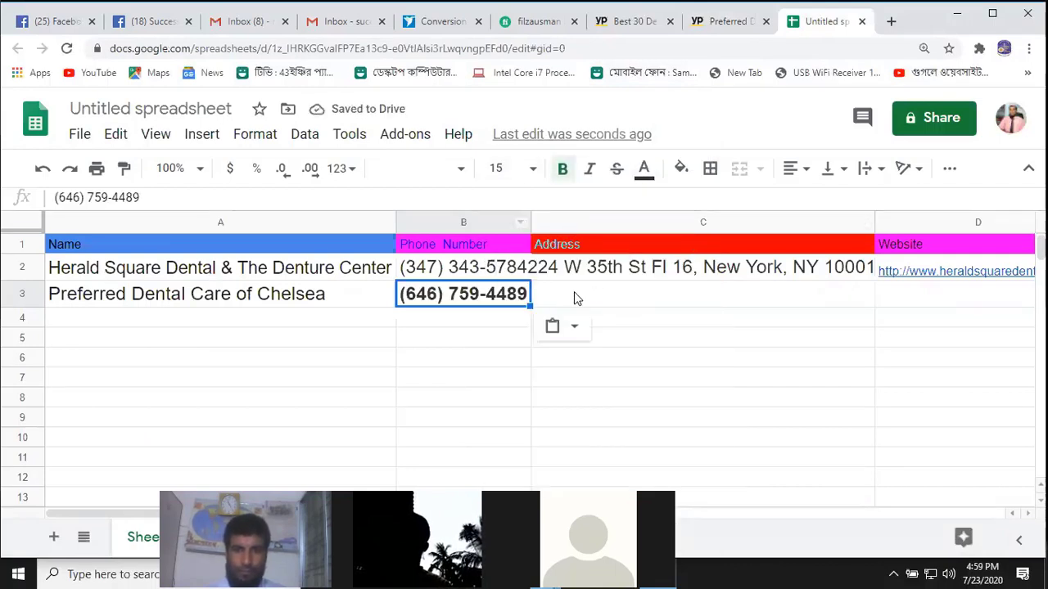
pyautogui.click(565, 170)
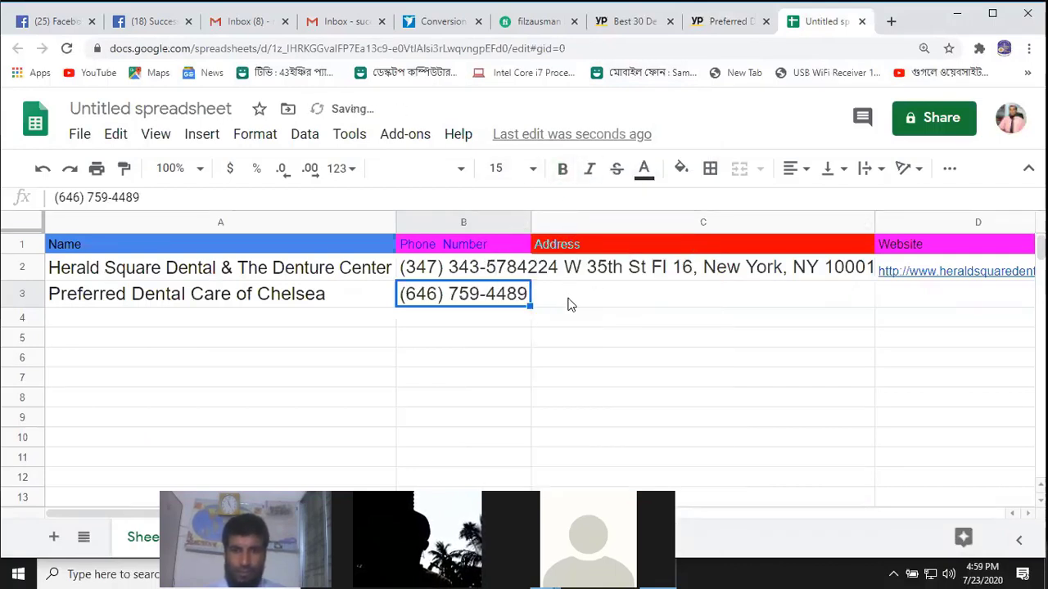
# Copy the street address from the Preferred Dental Care of Chelsea listing into cell C3 under the Address header
pyautogui.click(561, 294)
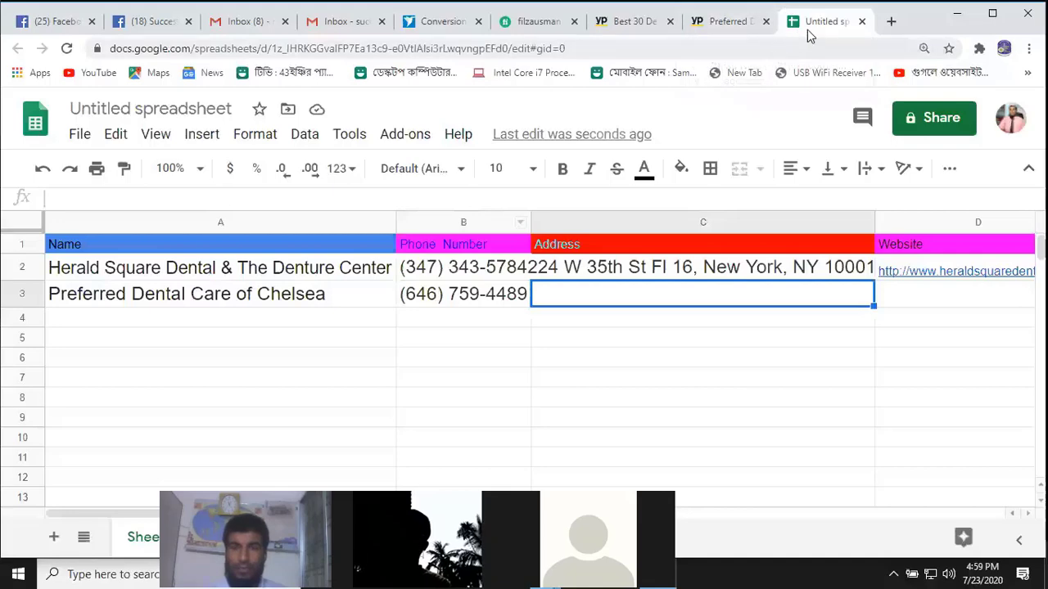
pyautogui.click(712, 24)
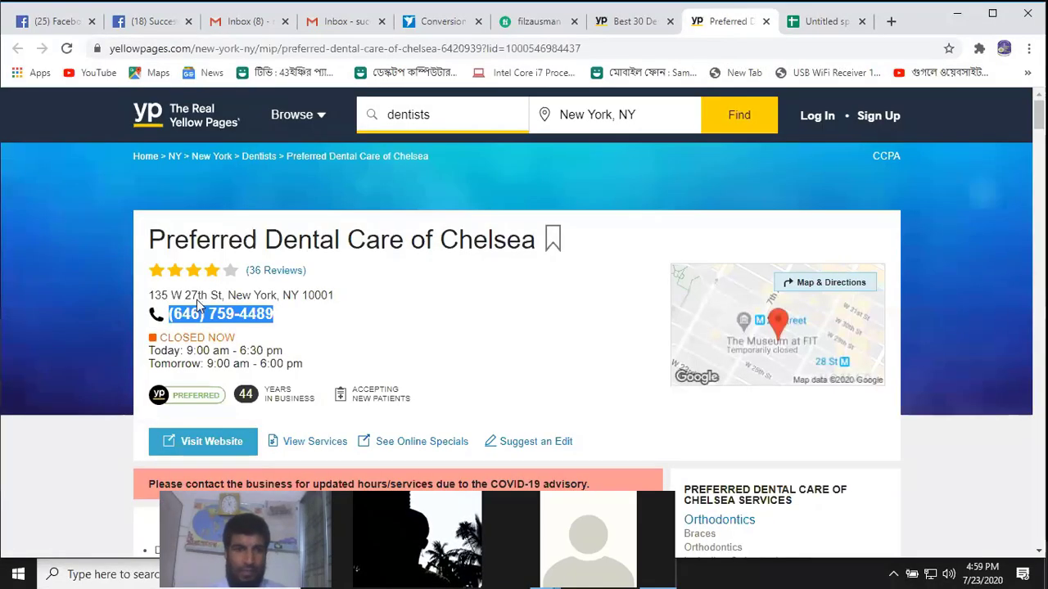
pyautogui.moveTo(150, 297); pyautogui.dragTo(319, 297)
pyautogui.rightClick(319, 297)
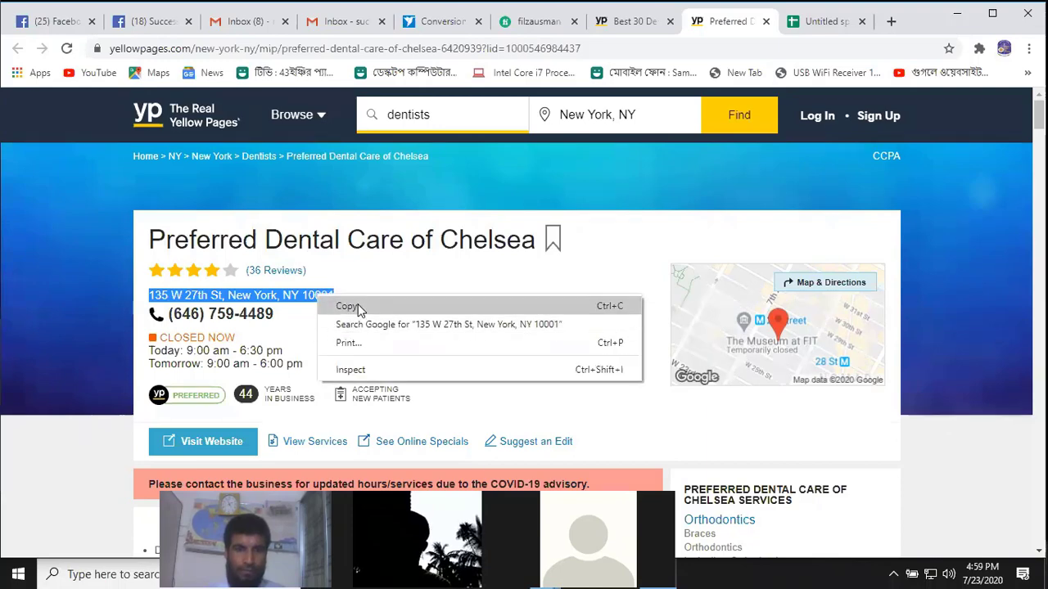
pyautogui.click(346, 303)
pyautogui.click(809, 22)
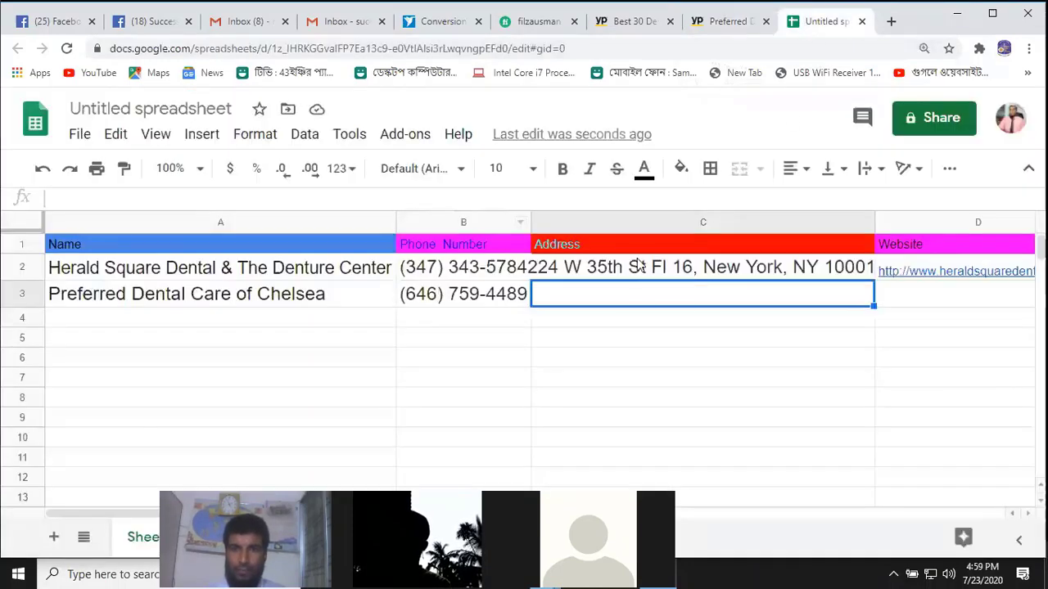
pyautogui.rightClick(618, 296)
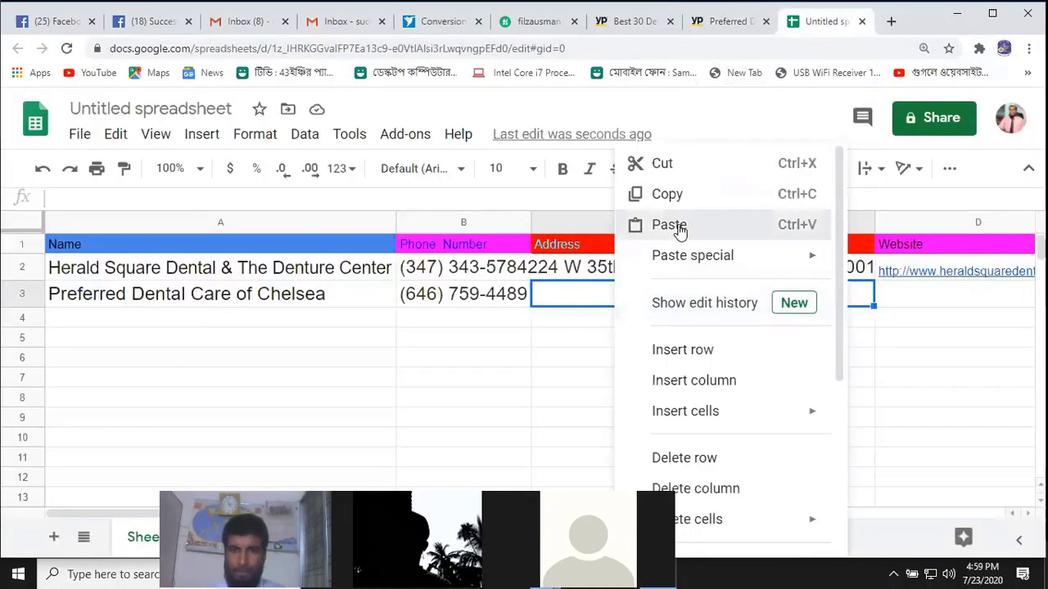
pyautogui.click(676, 228)
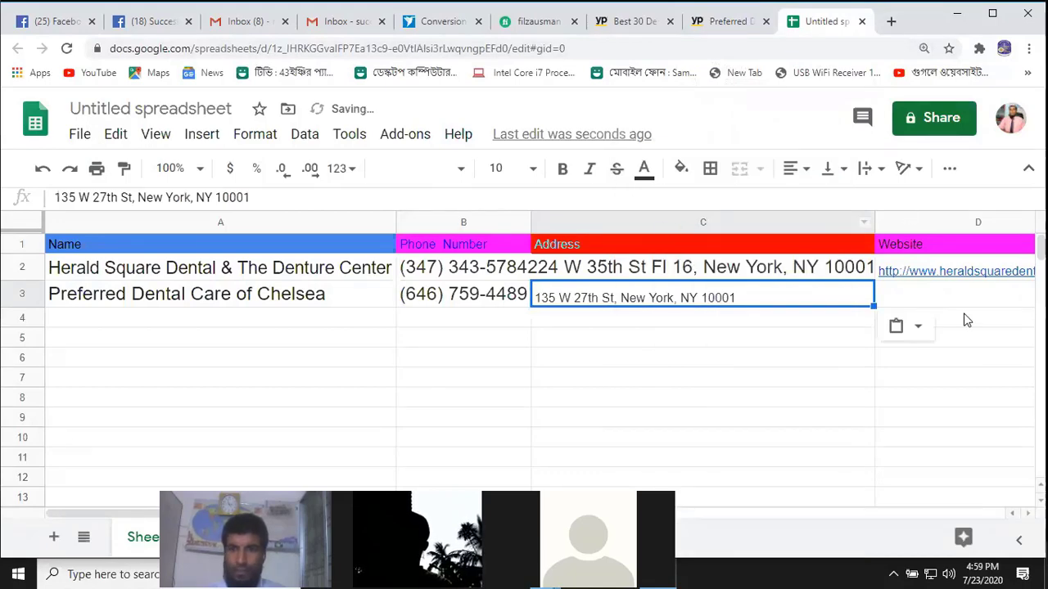